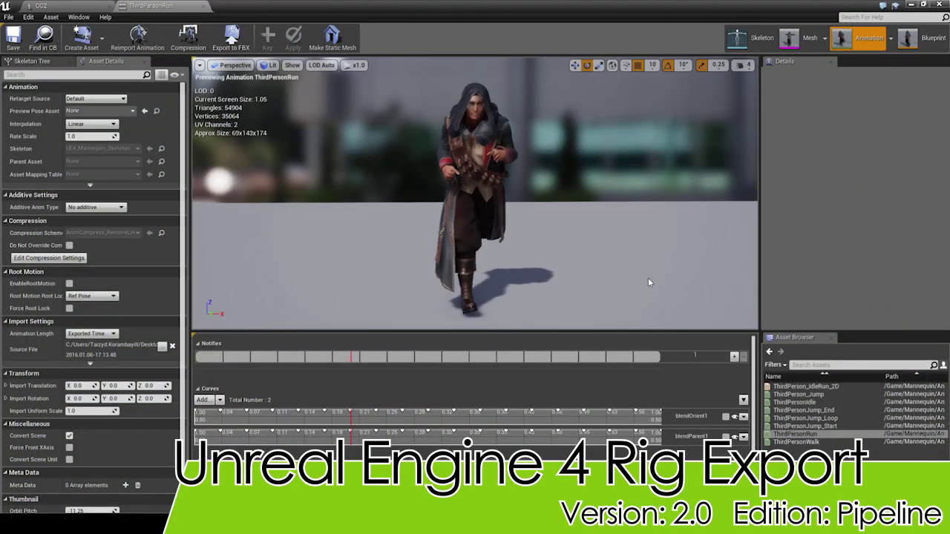
- Preview the ThirdPersonWalk animation on the hooded character and examine it from the side
left_click(920, 442)
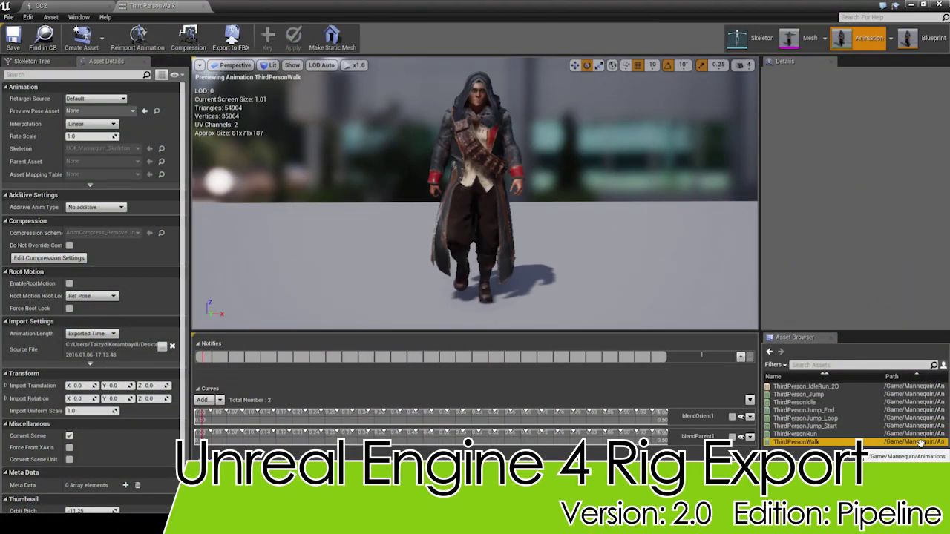
left_click_drag(393, 203, 438, 218, "alt")
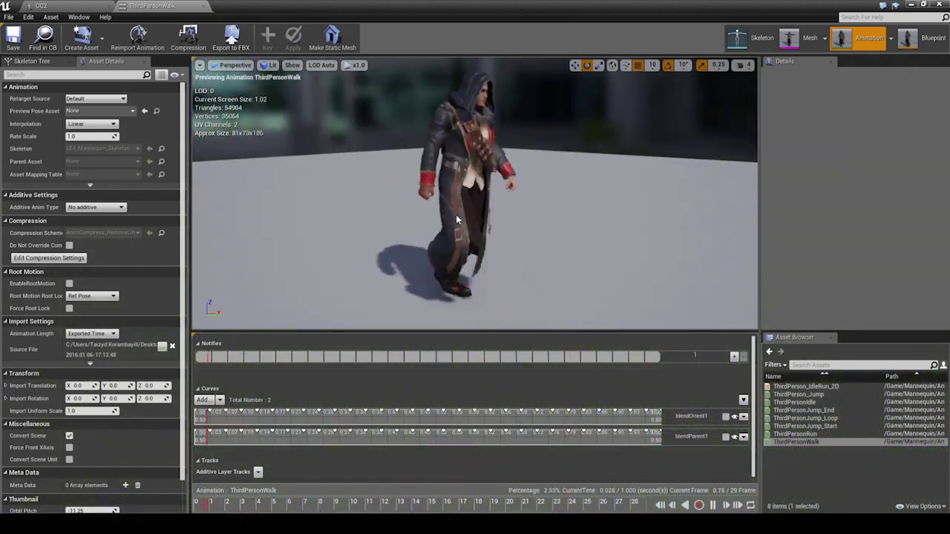
left_click_drag(456, 220, 663, 221)
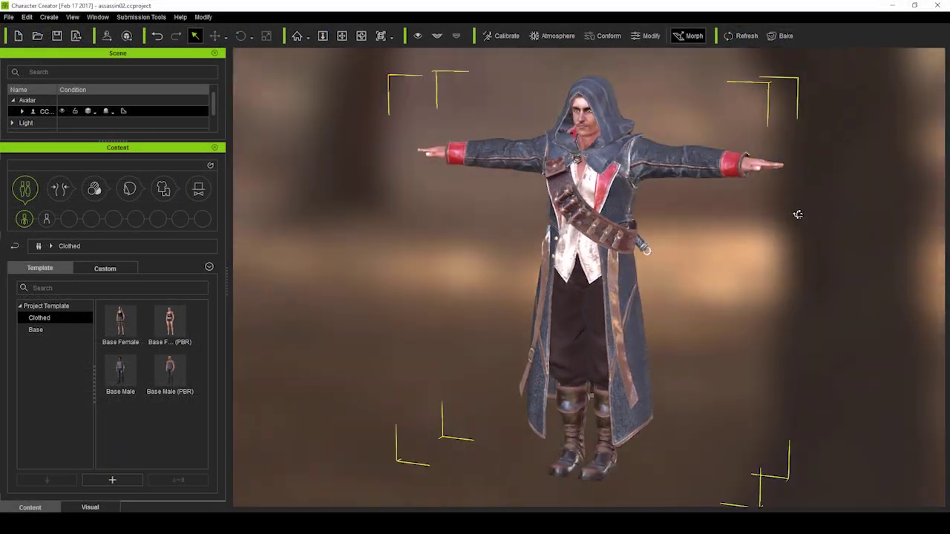
- In Character Creator, set up an FBX export of the clothed character with Convert Bone Structure for Unreal 4 Rig enabled and Include Motion off
right_click_drag(798, 214, 0, 189)
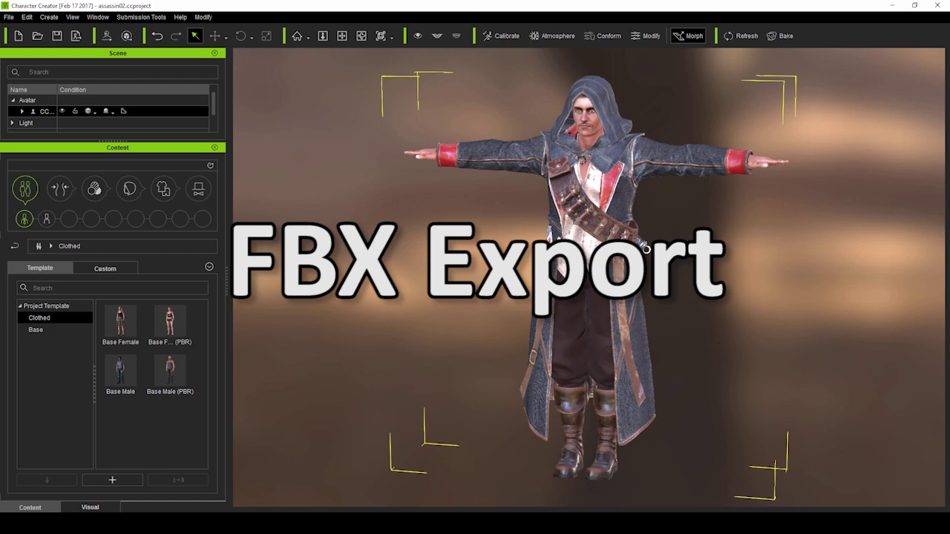
left_click(8, 16)
mouse_move(69, 134)
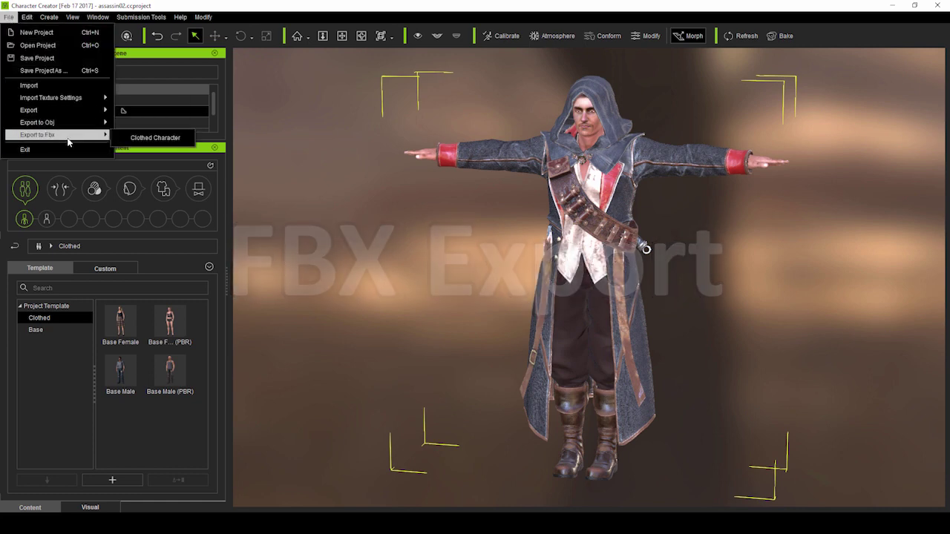
left_click(149, 137)
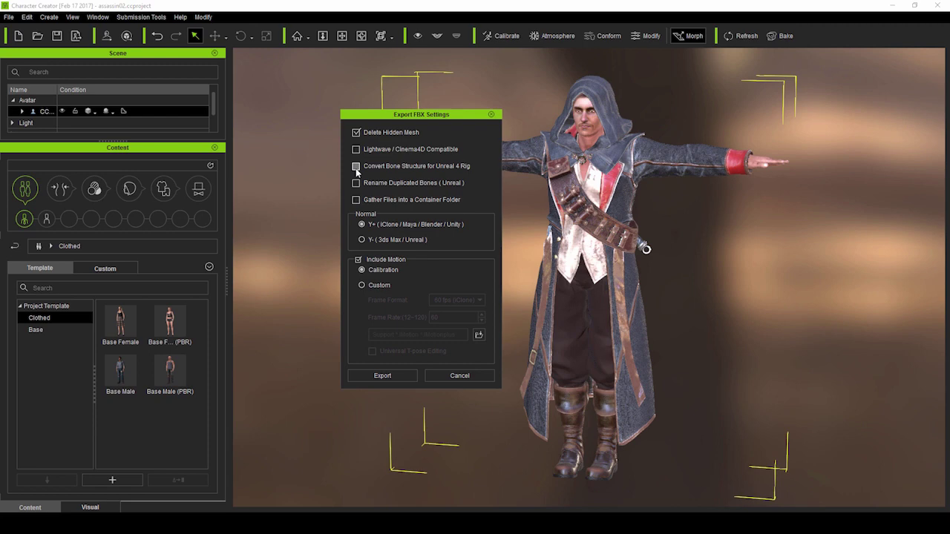
left_click(356, 166)
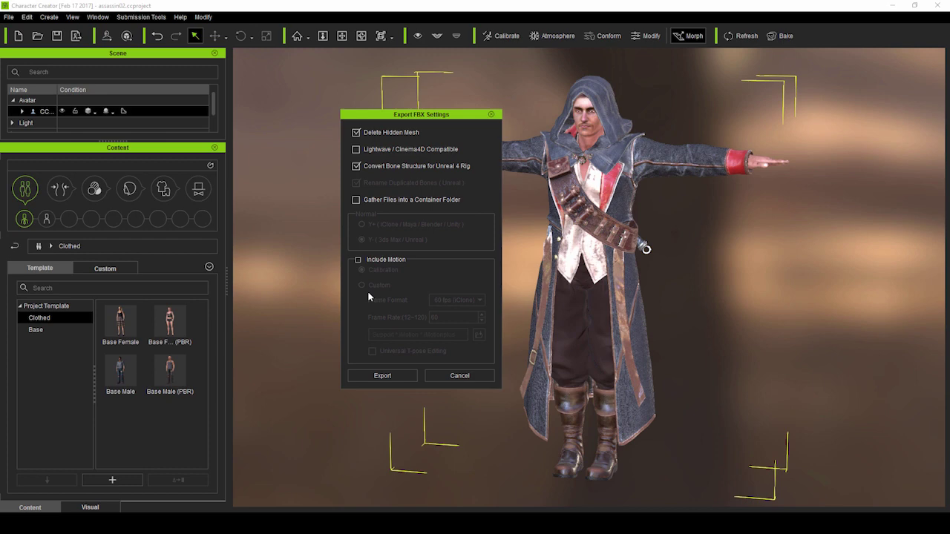
- Export the character as CC2.fbx to the CC2_UE4 folder on the Desktop, accepting the compatibility notice
left_click(372, 376)
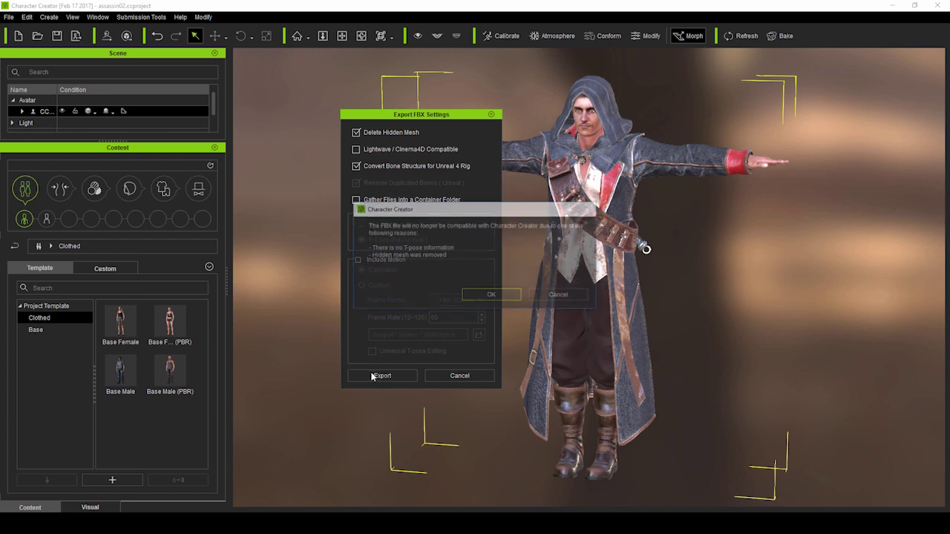
left_click(469, 295)
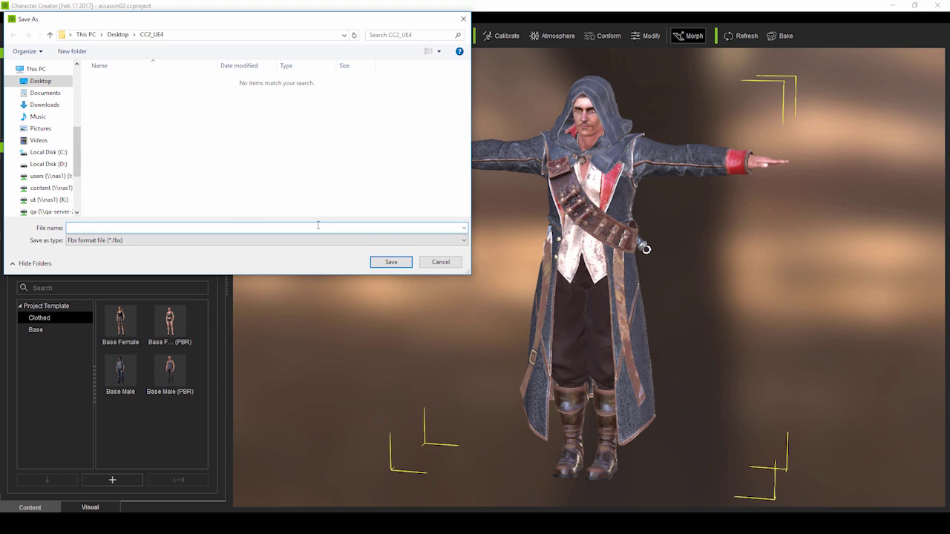
key("Return")
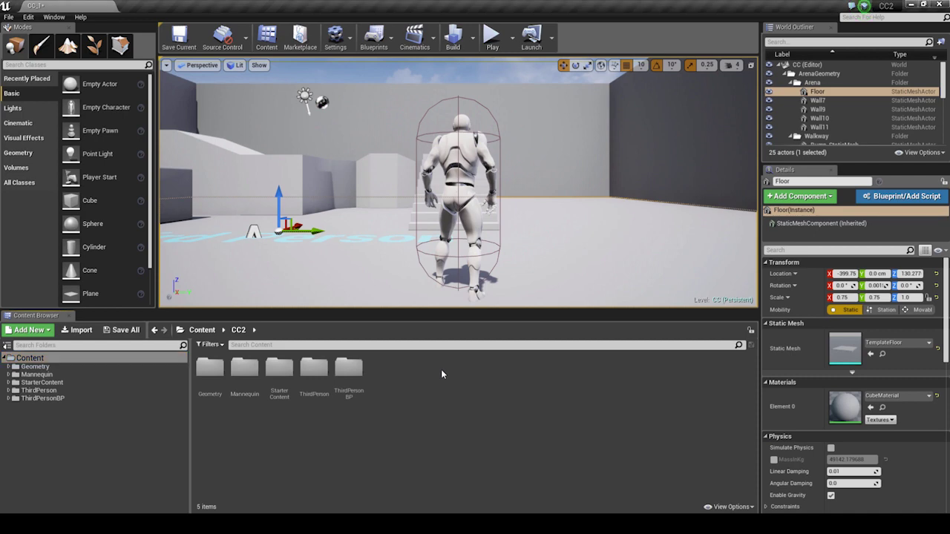
- In the Unreal Editor, create a folder named CC2 inside the project's Content folder
right_click(441, 369)
left_click(453, 98)
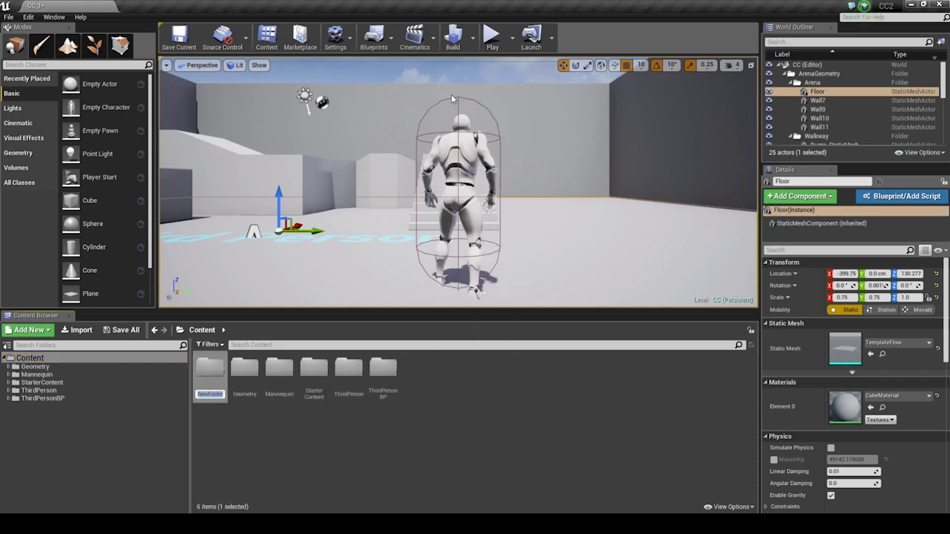
type("CC2")
key("Return")
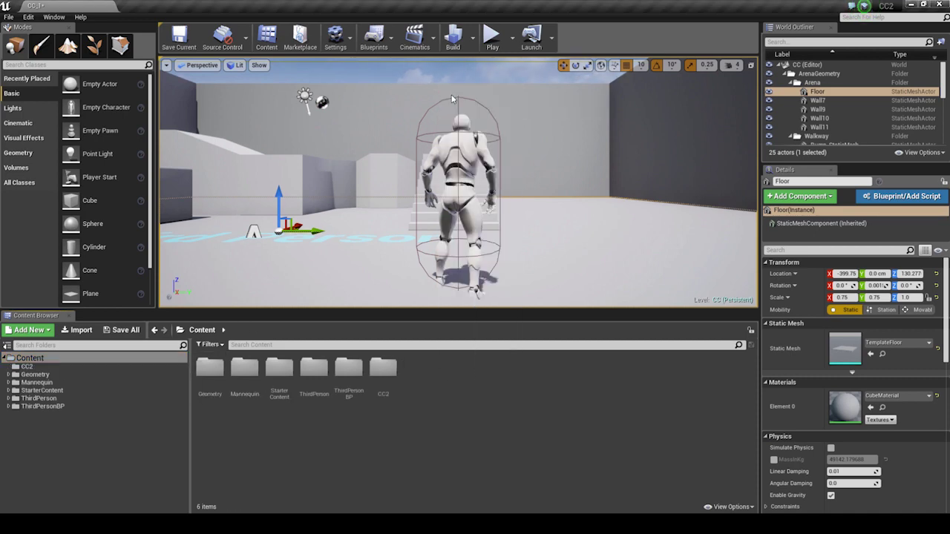
- Bring CC2.fbx from the CC2_UE4 folder in File Explorer into the project's CC2 folder and reposition the import options window
double_click(385, 368)
key("alt+Tab")
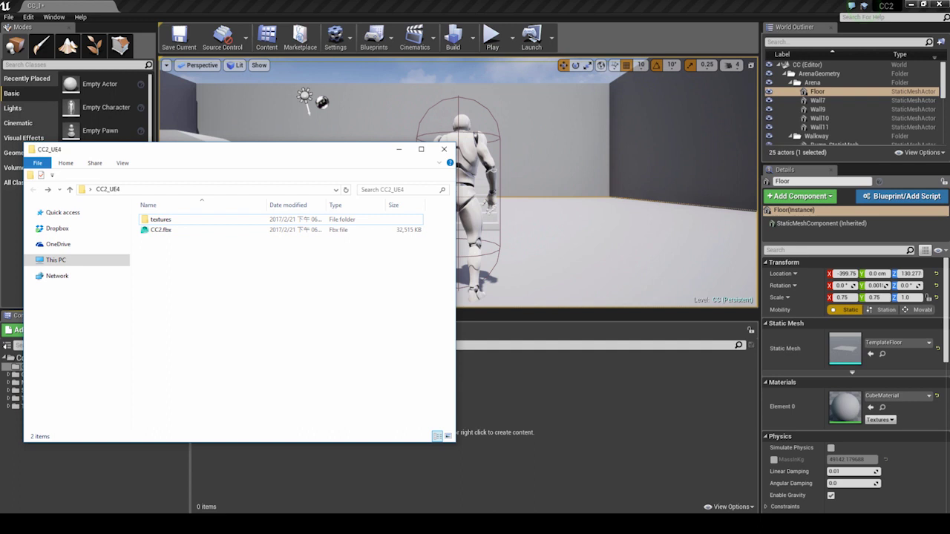
left_click_drag(161, 232, 482, 446)
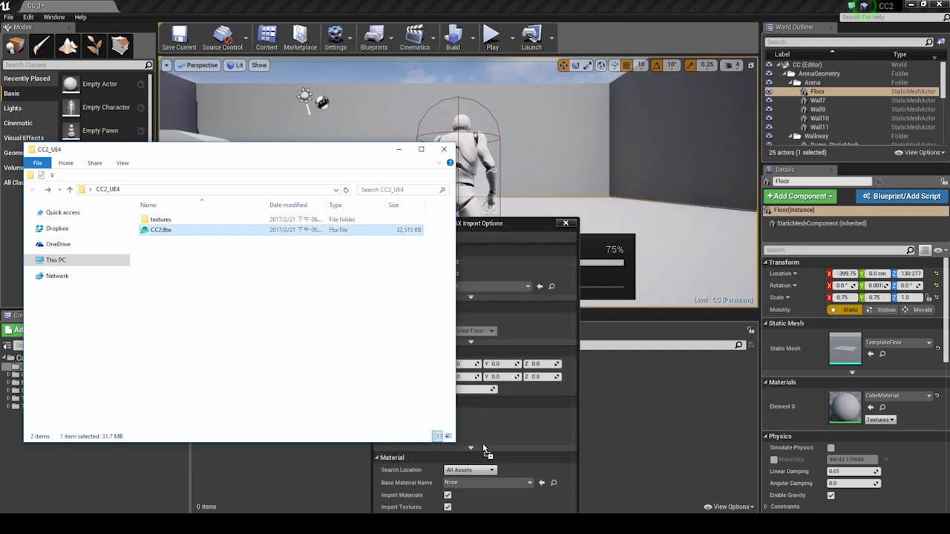
left_click(468, 222)
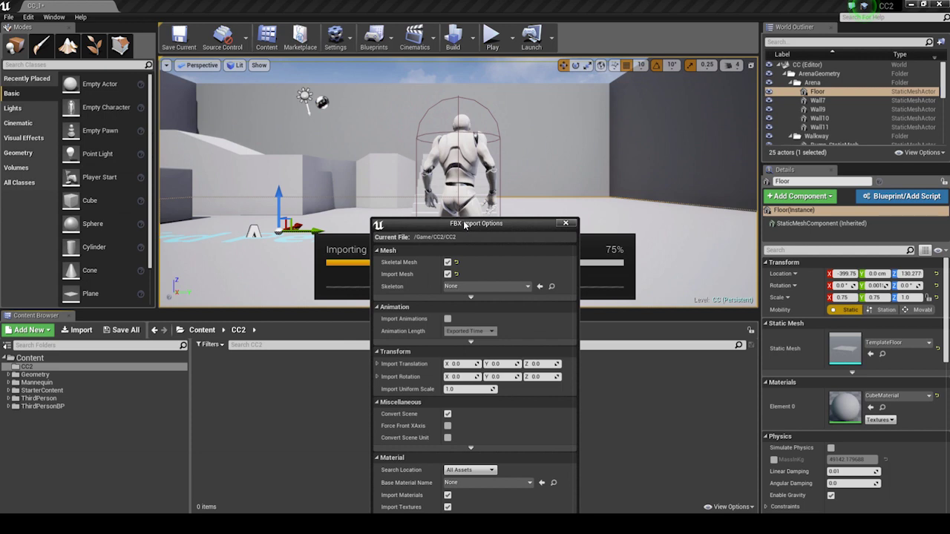
left_click_drag(464, 225, 426, 83)
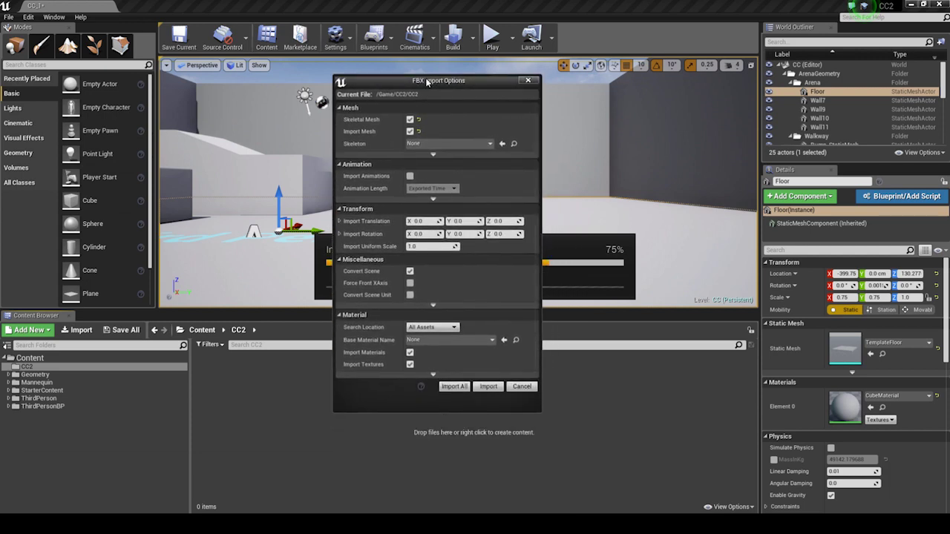
- Import the skeletal mesh with Use T0As Ref Pose enabled and UE4_Mannequin_Skeleton as its skeleton, and dismiss the message log
left_click(434, 155)
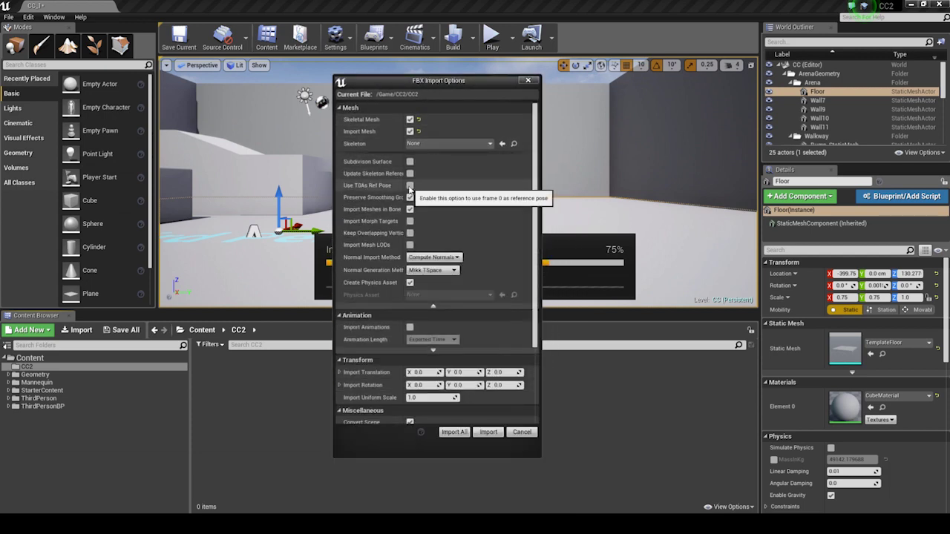
left_click(446, 144)
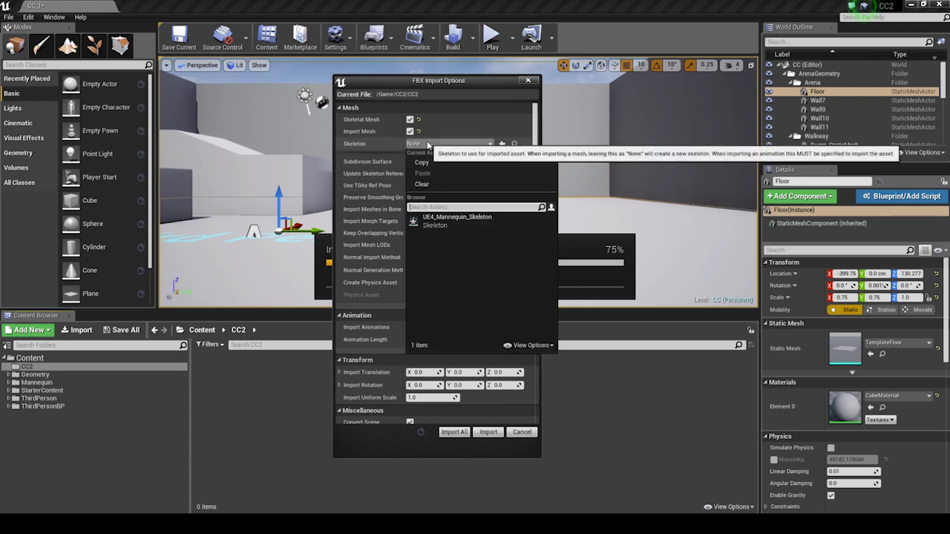
left_click(436, 223)
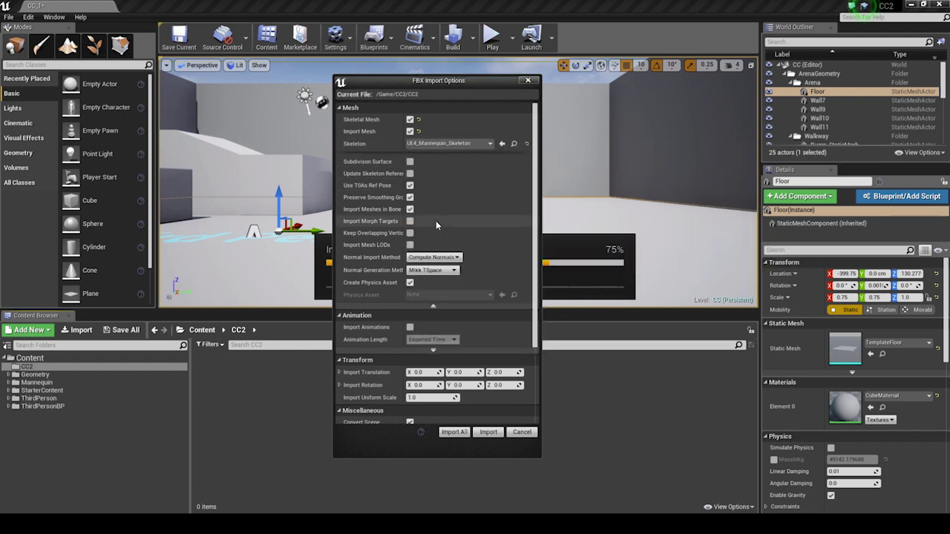
left_click(479, 432)
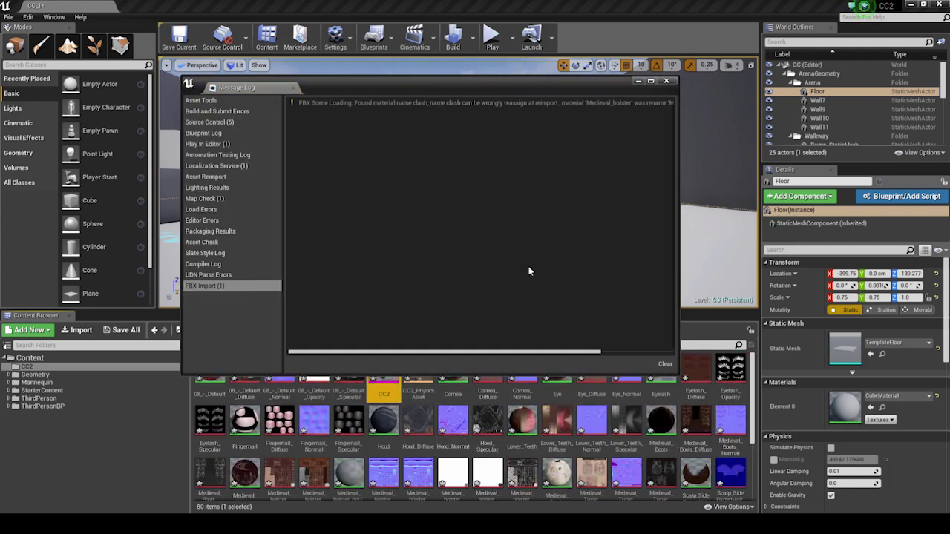
left_click(668, 80)
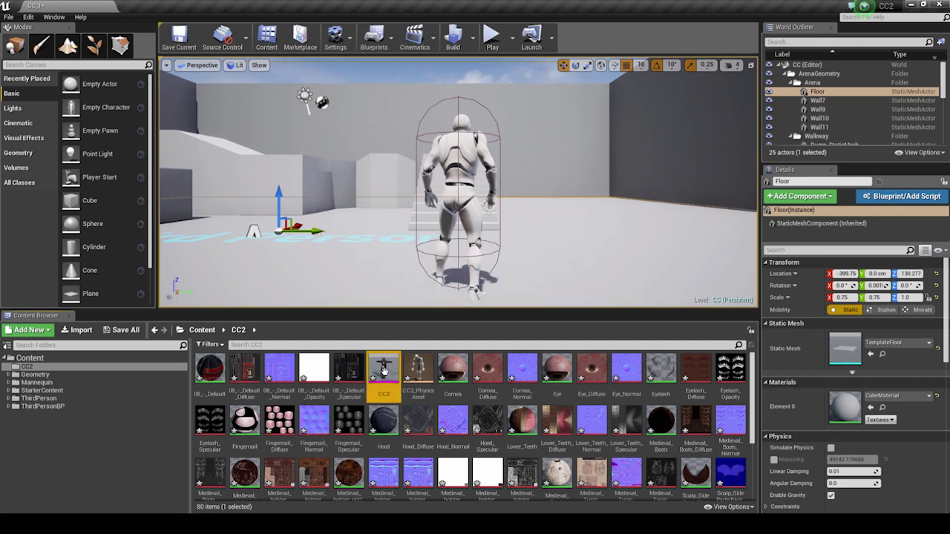
- Open the imported CC2 mesh and examine its ThirdPerson_AnimBP state machine and the JumpStart to JumpLoop transition rule
double_click(384, 369)
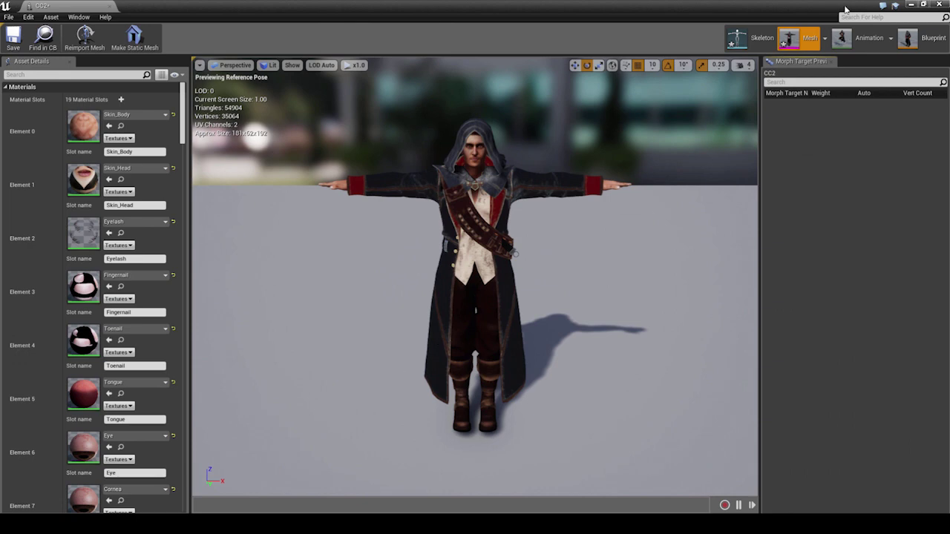
left_click(921, 39)
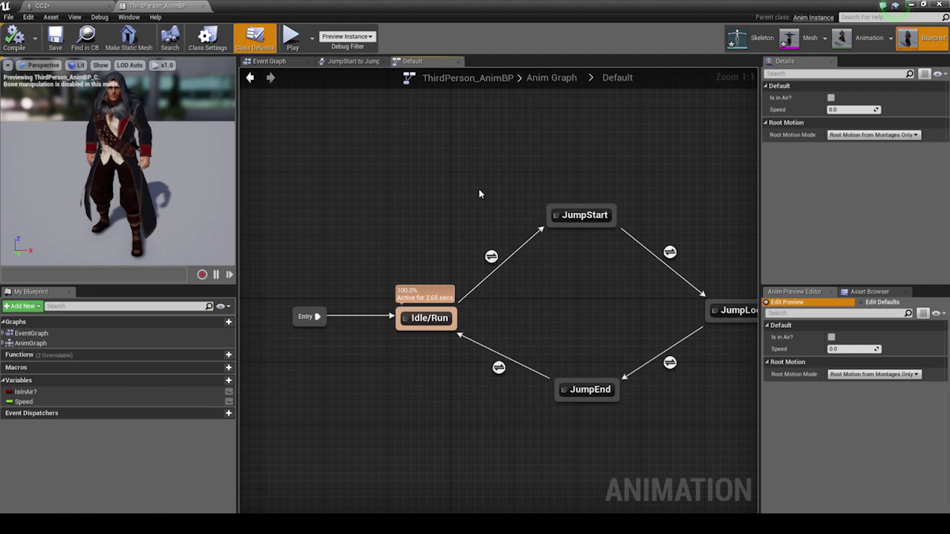
right_click_drag(478, 188, 403, 165)
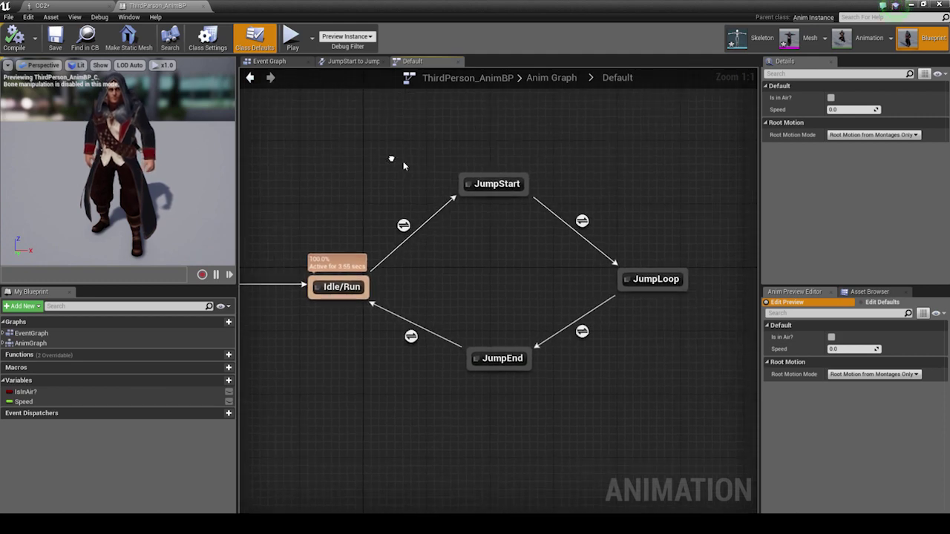
left_click(355, 61)
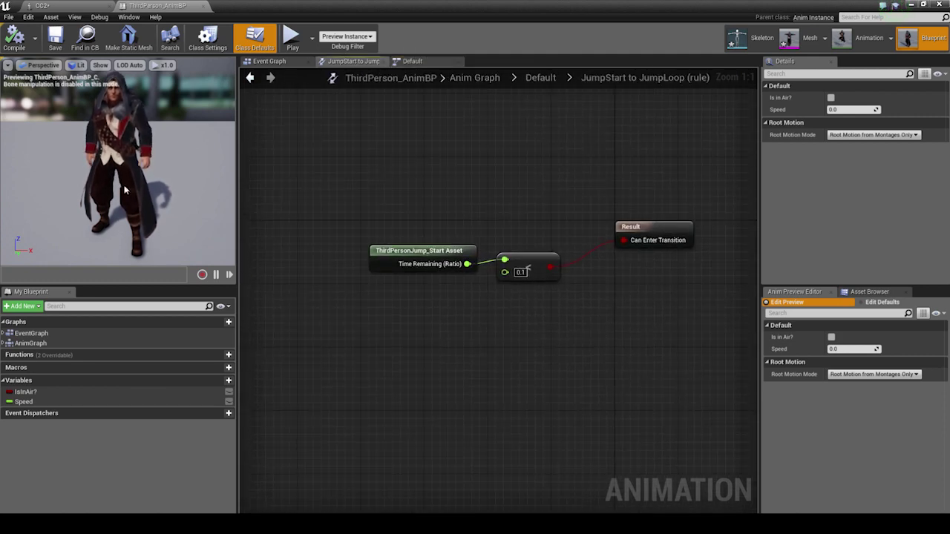
mouse_move(124, 188)
left_mouse_down()
mouse_move(125, 170)
mouse_move(111, 191)
mouse_move(125, 188)
left_mouse_up()
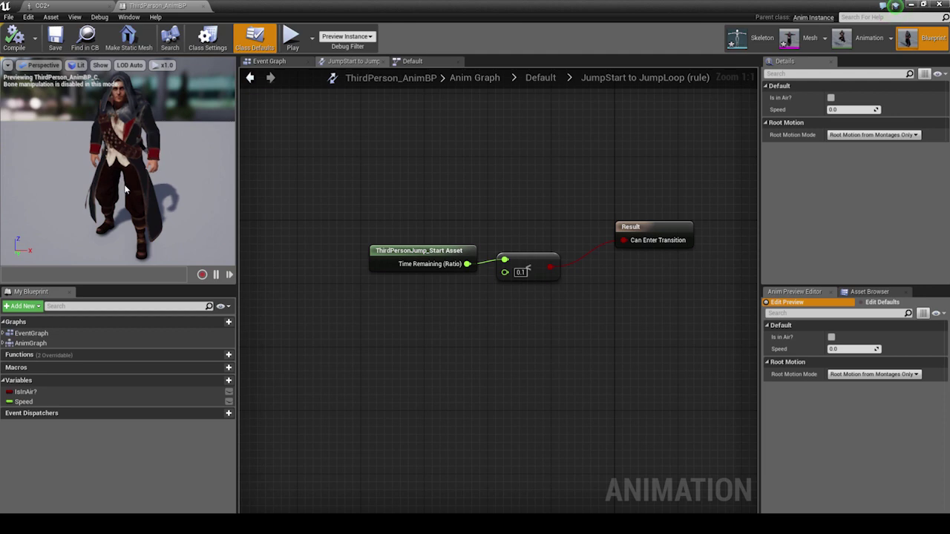
- Preview the ThirdPerson_Jump and ThirdPersonIdle animations on the imported character
left_click(870, 39)
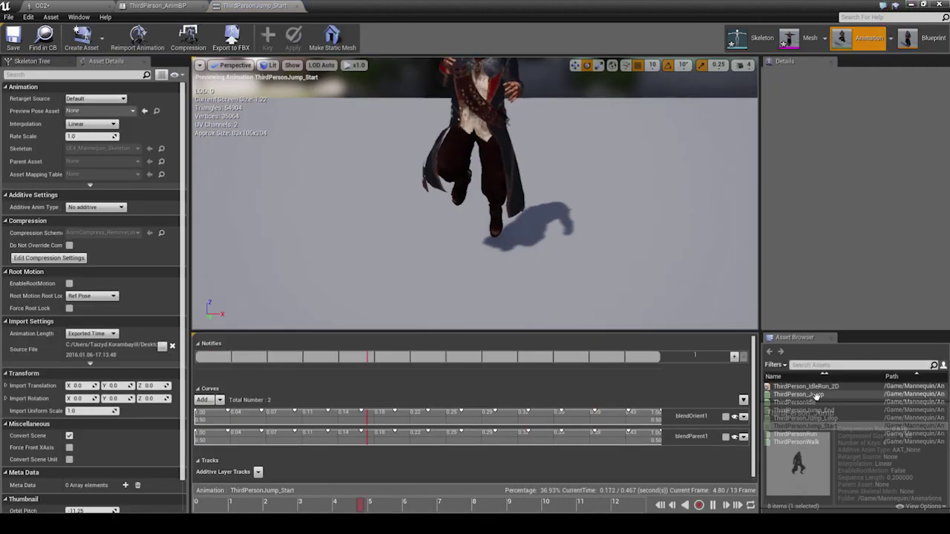
double_click(900, 394)
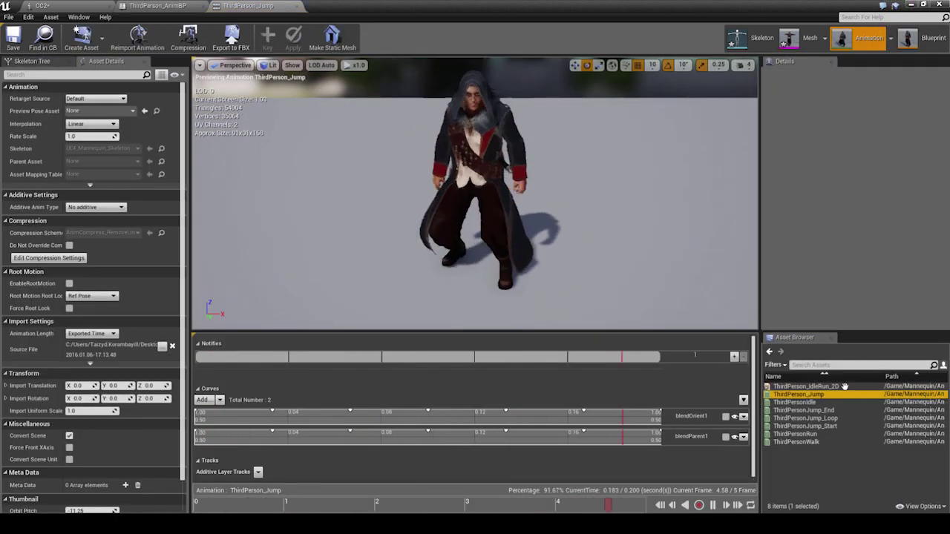
double_click(914, 402)
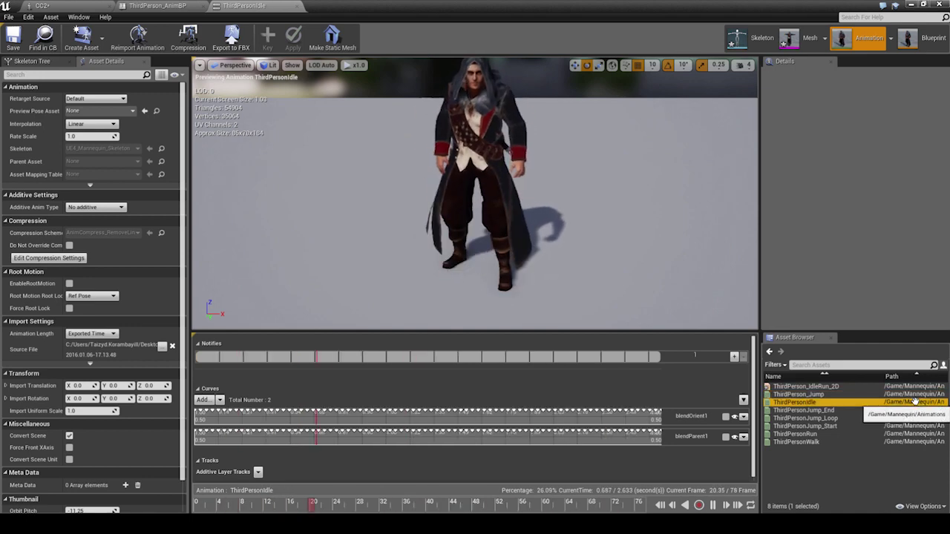
mouse_move(626, 268)
right_mouse_down()
mouse_move(614, 246)
mouse_move(615, 260)
right_mouse_up()
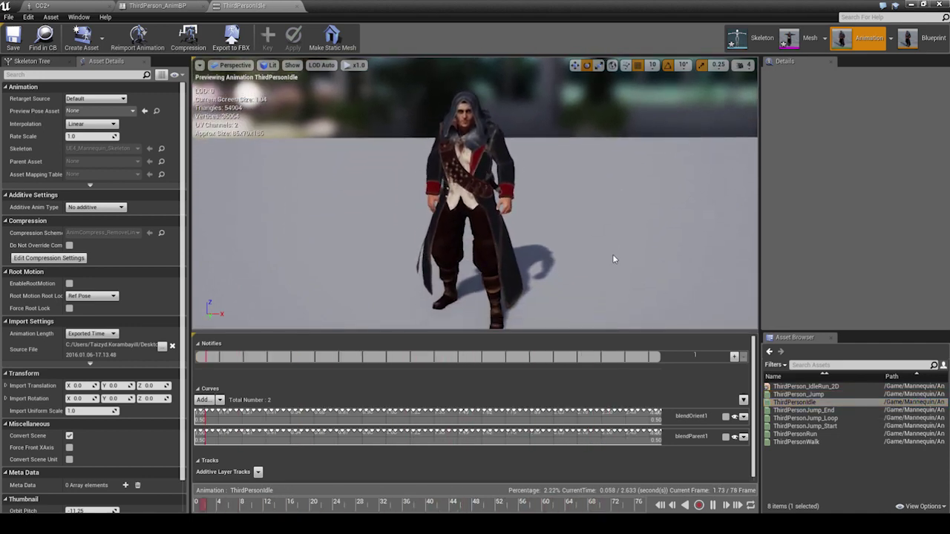
right_click_drag(625, 292, 621, 293)
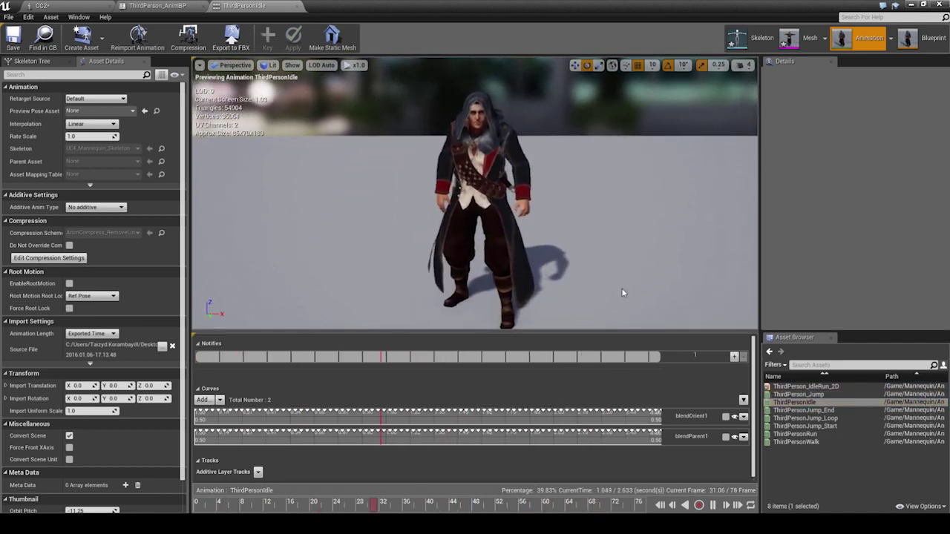
- Preview the ThirdPersonJump_End, ThirdPersonJump_Loop, ThirdPersonJump_Start and ThirdPersonRun animations on the character
double_click(913, 411)
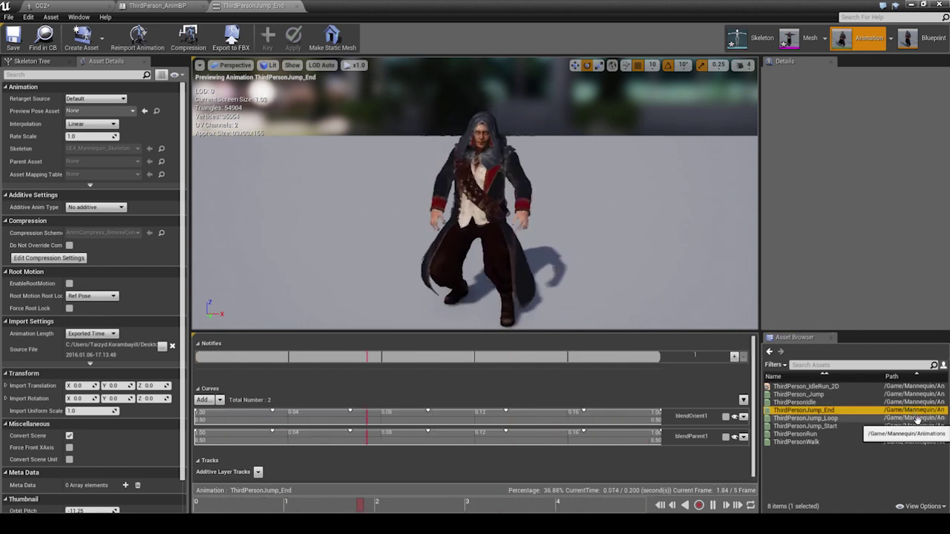
double_click(914, 418)
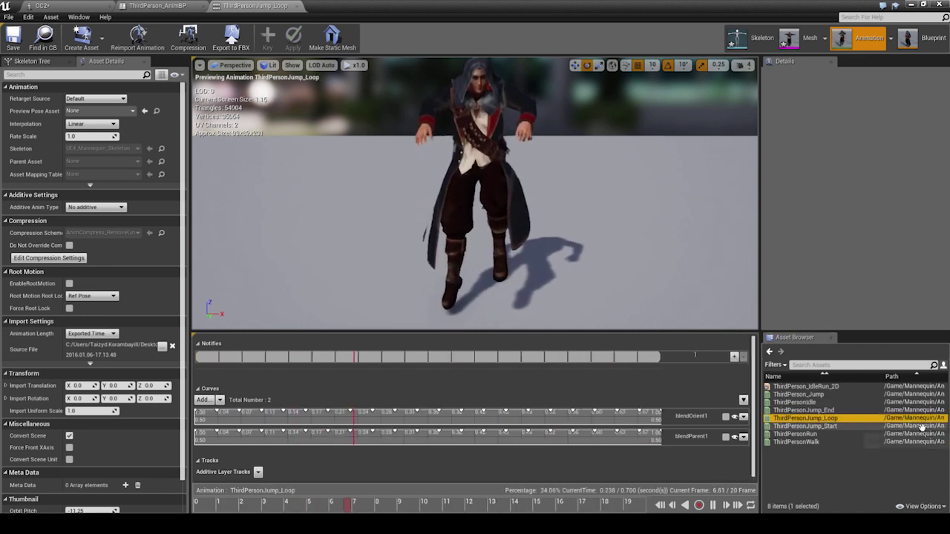
double_click(920, 427)
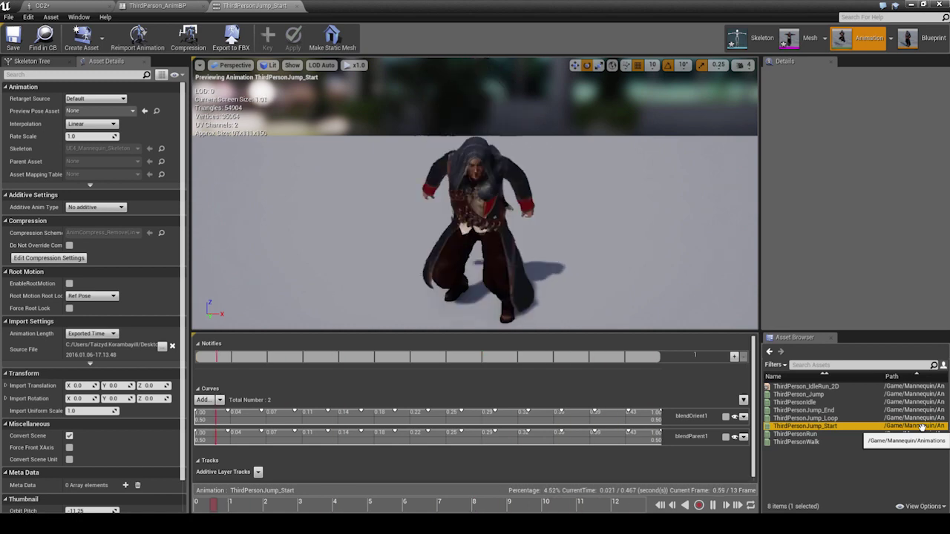
double_click(924, 434)
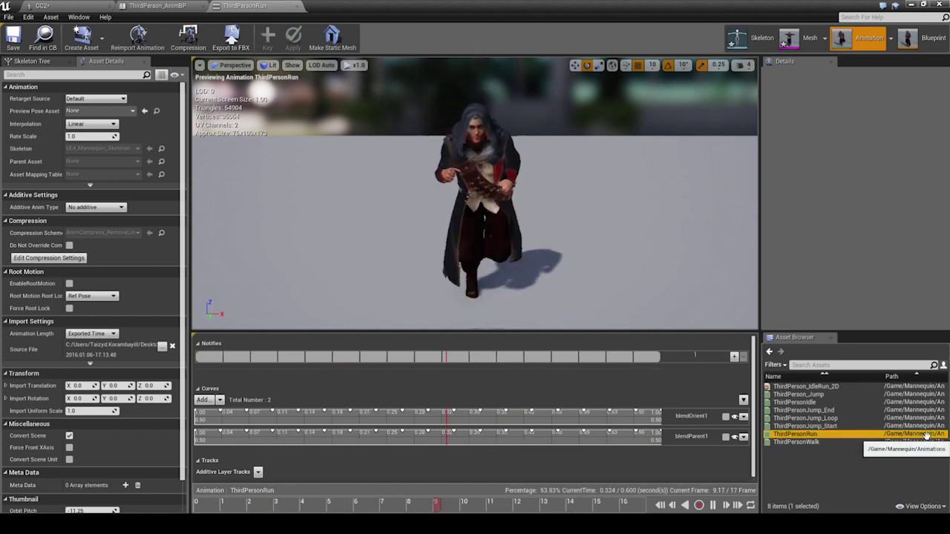
- Preview the ThirdPersonWalk animation on the imported character and close the animation editor
double_click(926, 442)
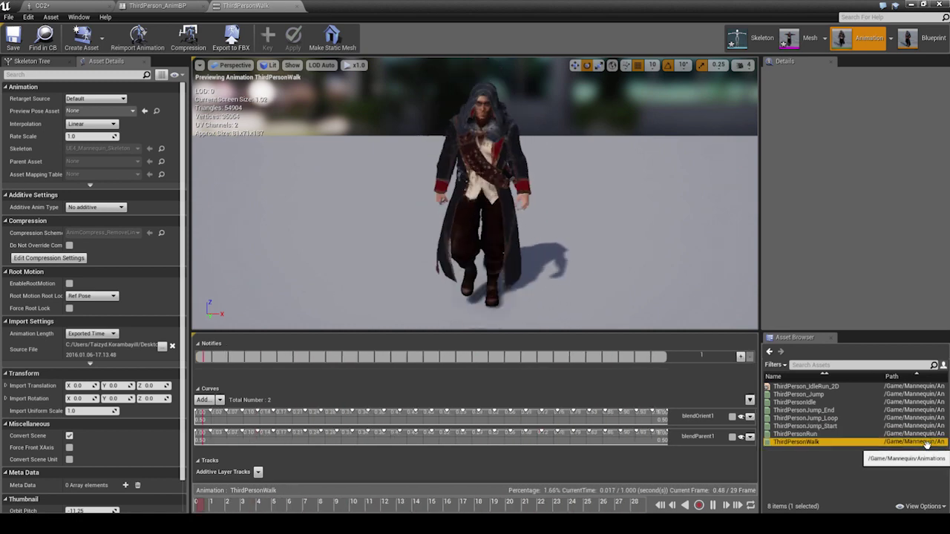
right_click_drag(557, 304, 559, 305)
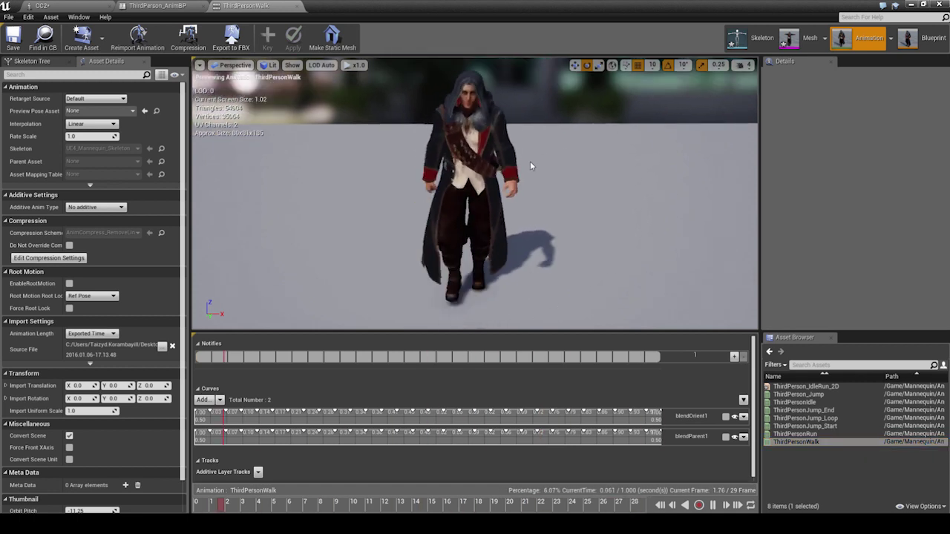
left_click(938, 6)
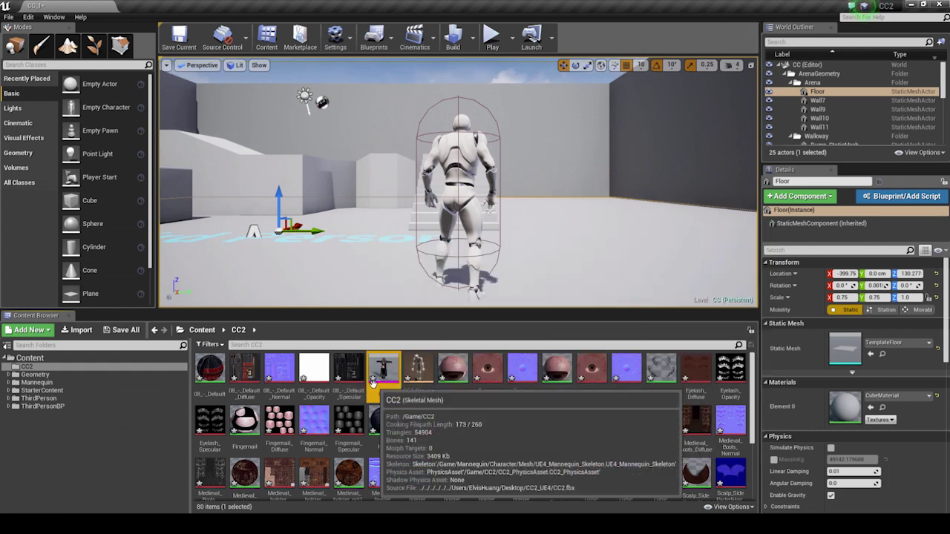
- Select the ThirdPersonCharacter mannequin and play the level to watch it run forward and backward, then stop the session
left_click(451, 200)
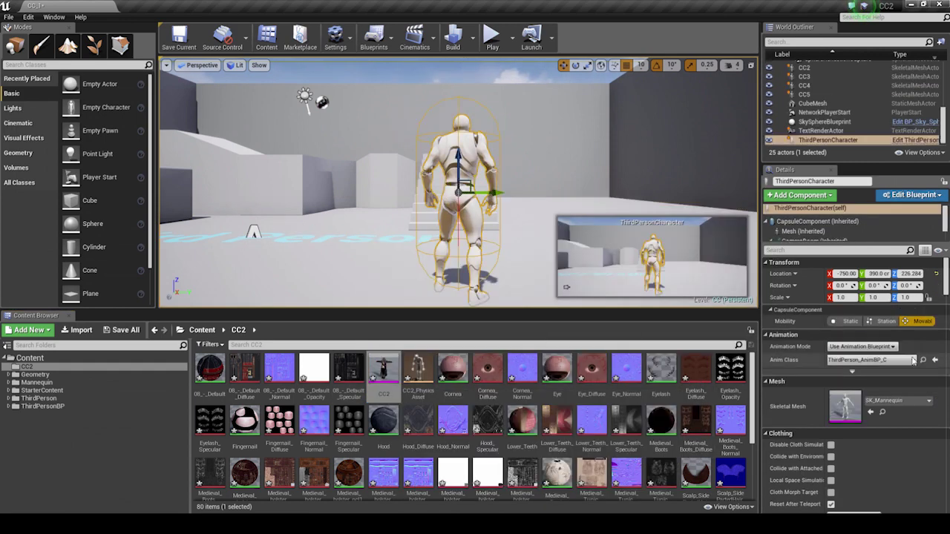
left_click(492, 37)
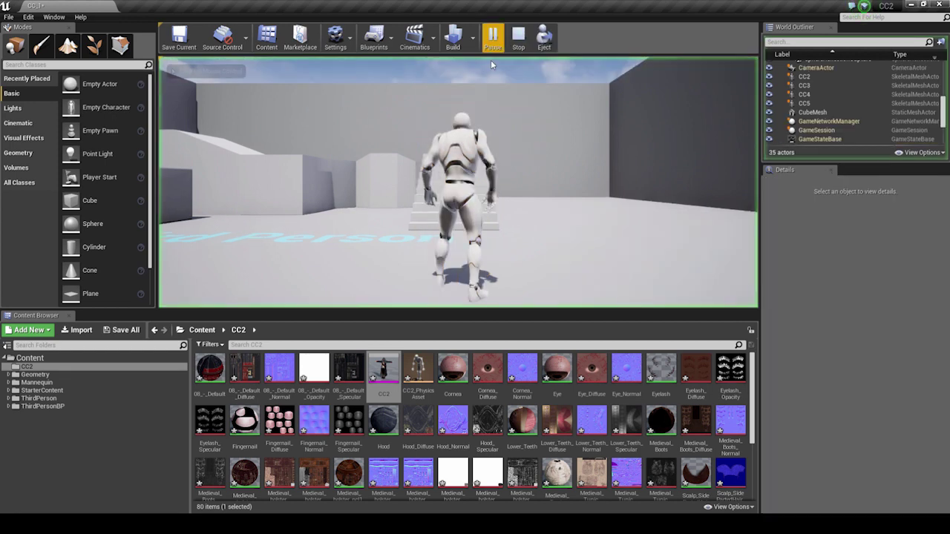
key("w")
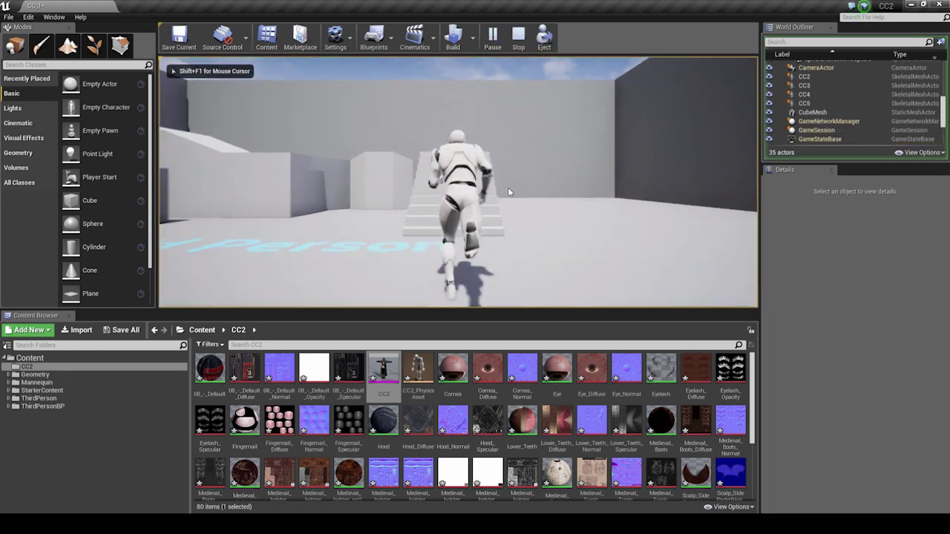
key("s")
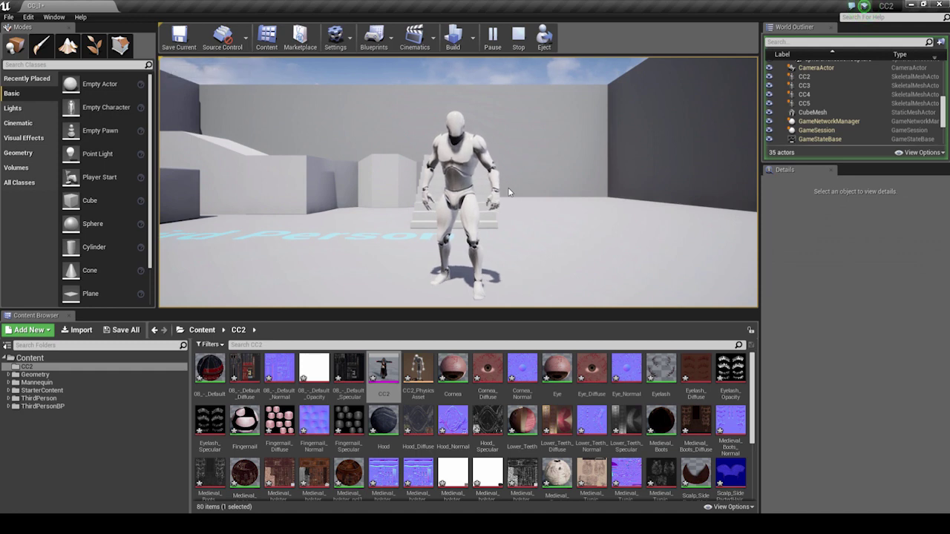
key("F8")
key("Escape")
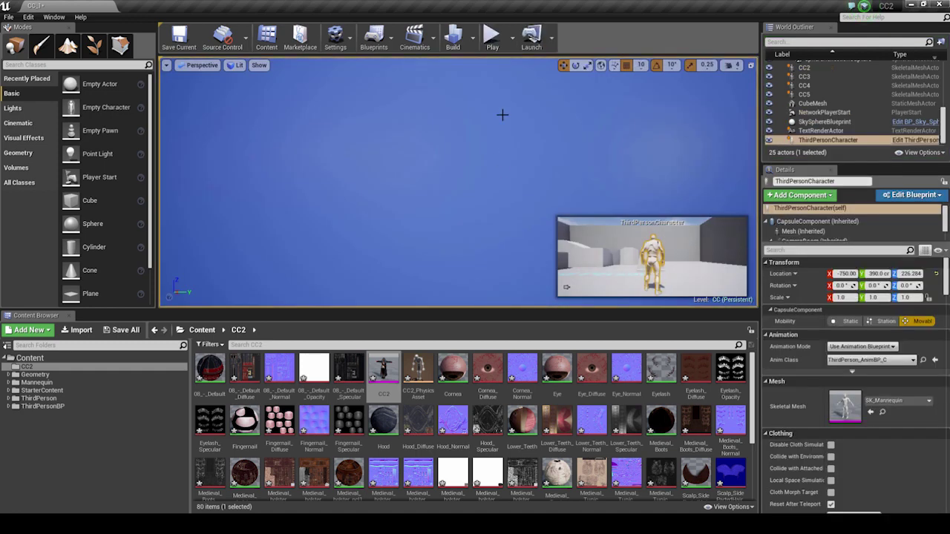
left_click(492, 37)
left_click(517, 46)
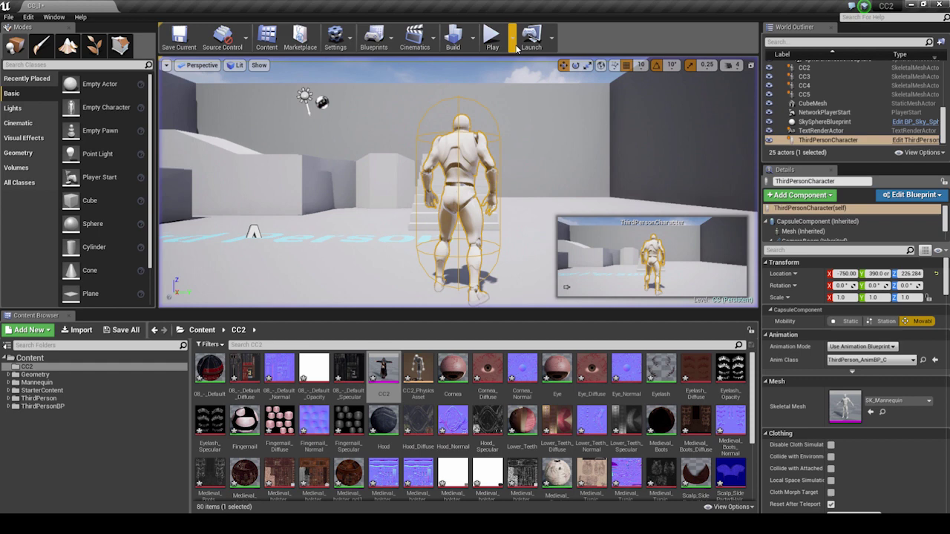
- Set the ThirdPersonCharacter's skeletal mesh to CC2 and play-test the level by running it forward and backward
left_click(928, 402)
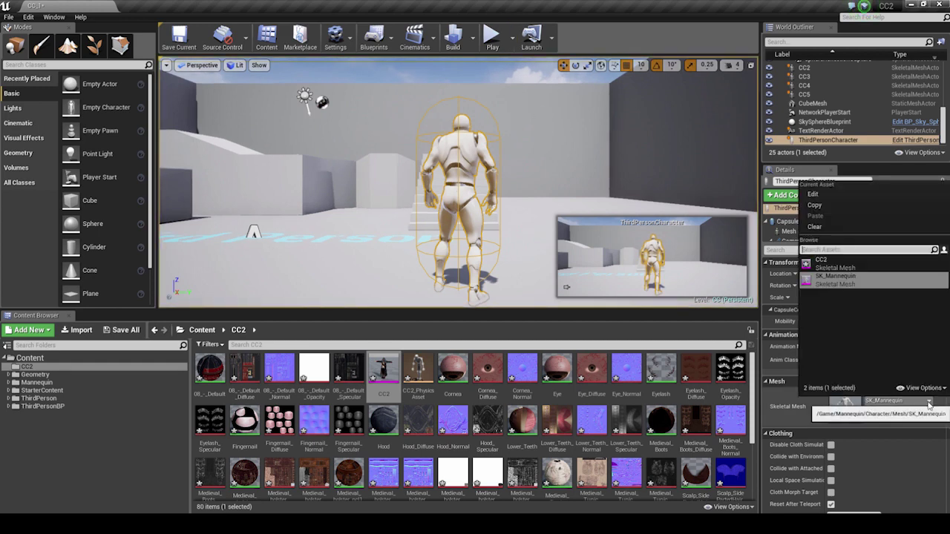
left_click(831, 264)
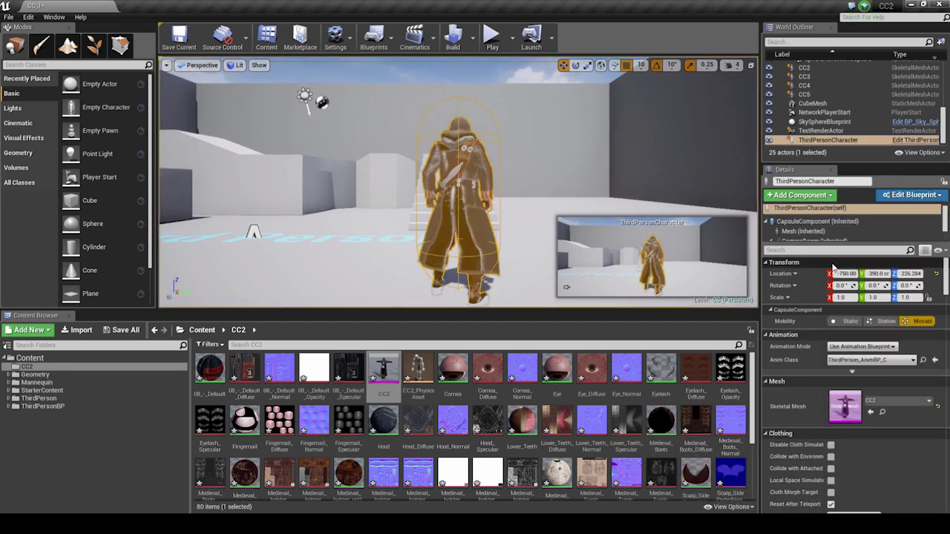
left_click(492, 36)
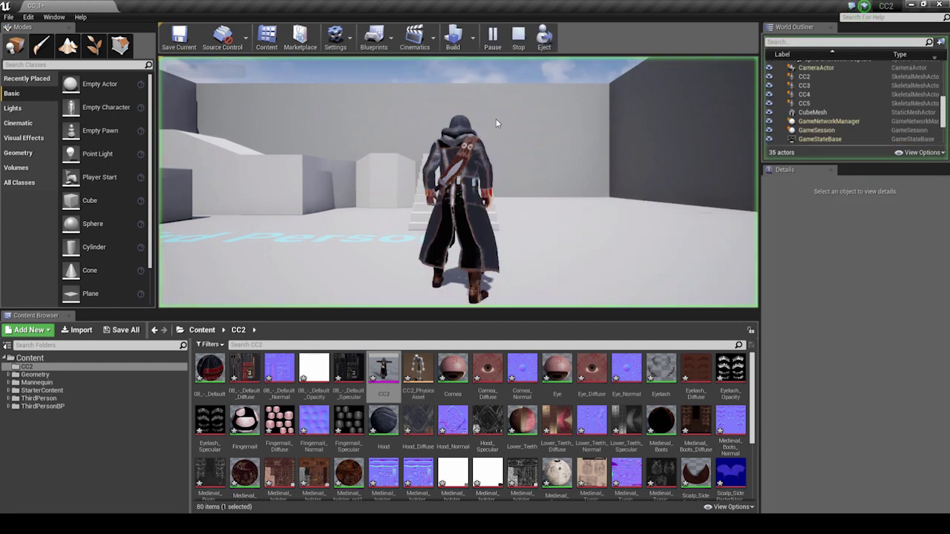
left_click(508, 245)
key("w")
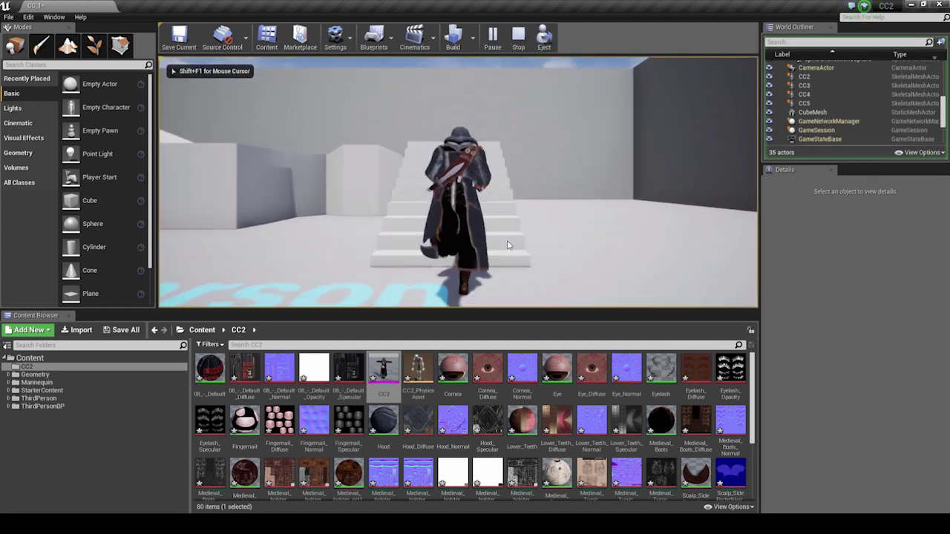
key("s")
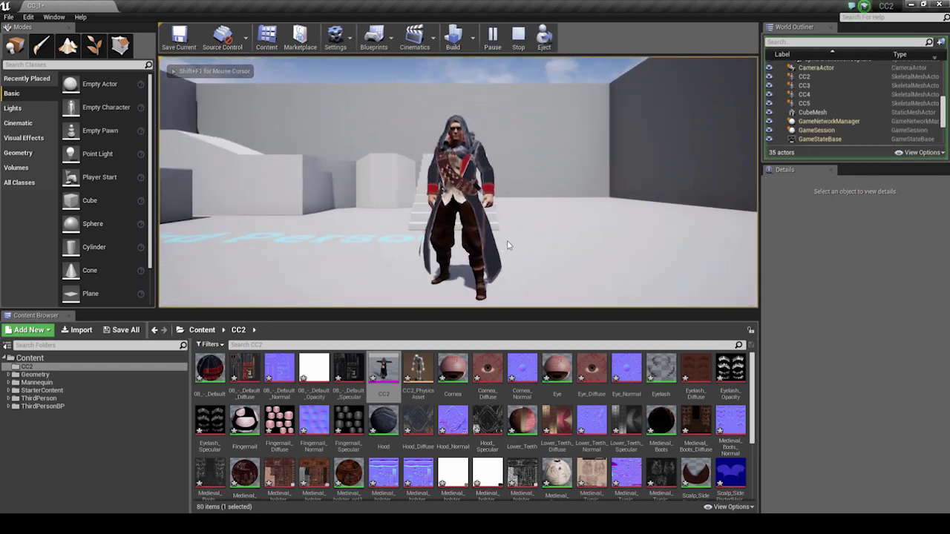
key("Escape")
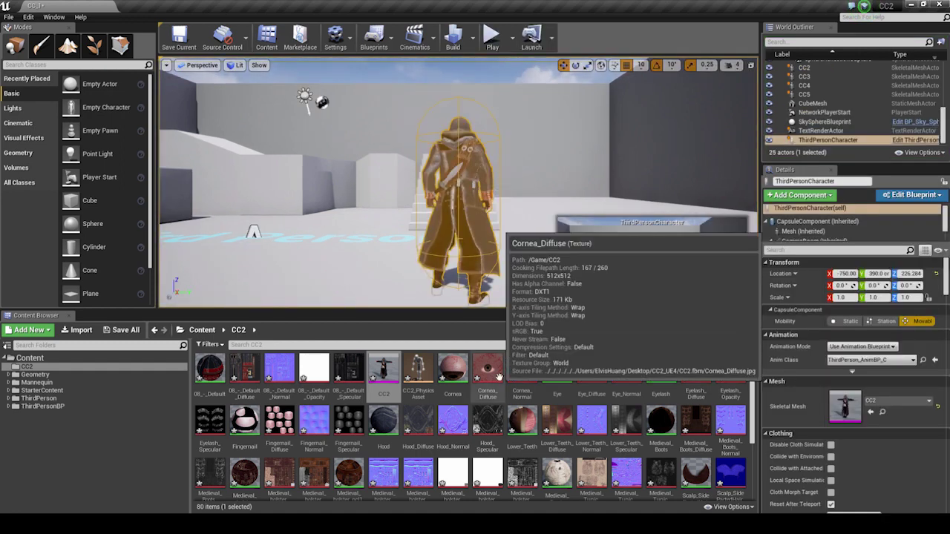
- Save all modified content in the project
left_click(125, 330)
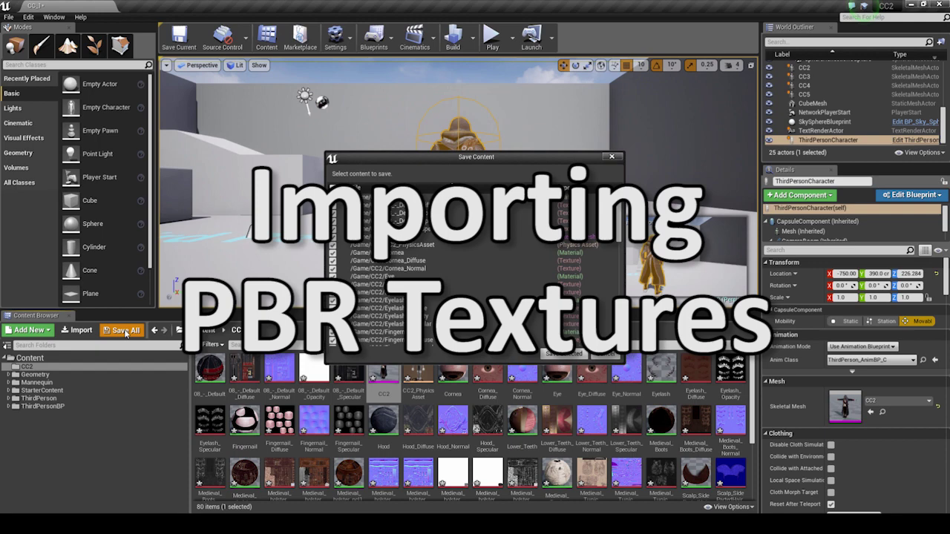
left_click(564, 354)
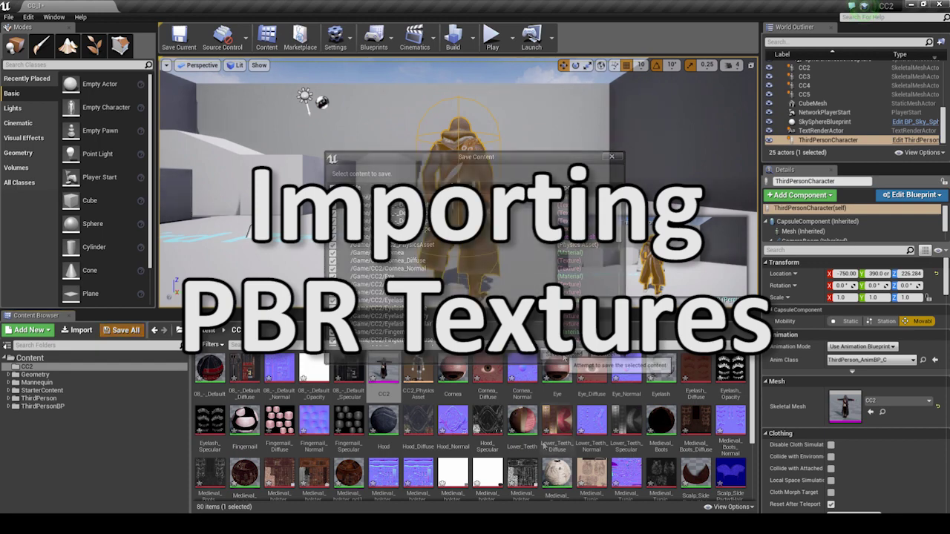
- Search the exported CC2.fbm folder for AO and import all matching textures into the CC2 content folder
left_click(111, 523)
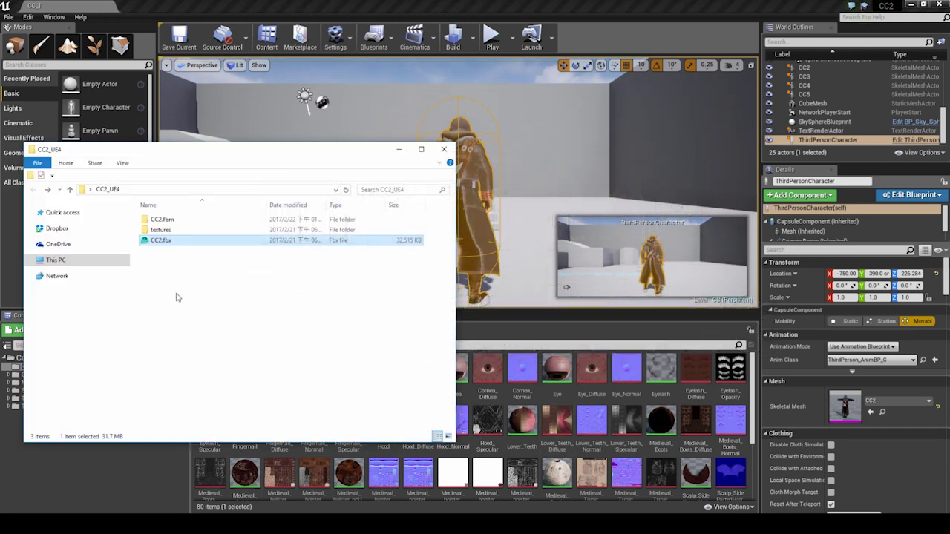
double_click(162, 220)
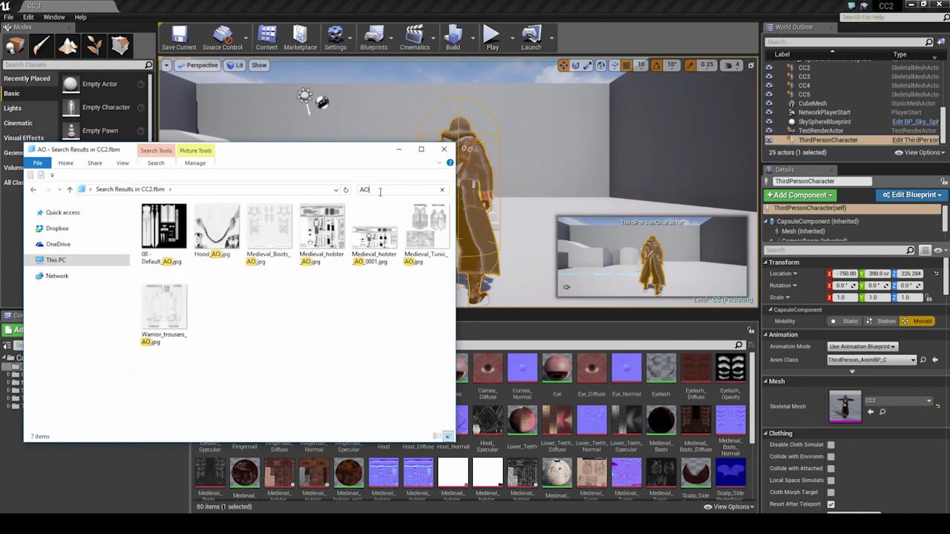
key("ctrl+a")
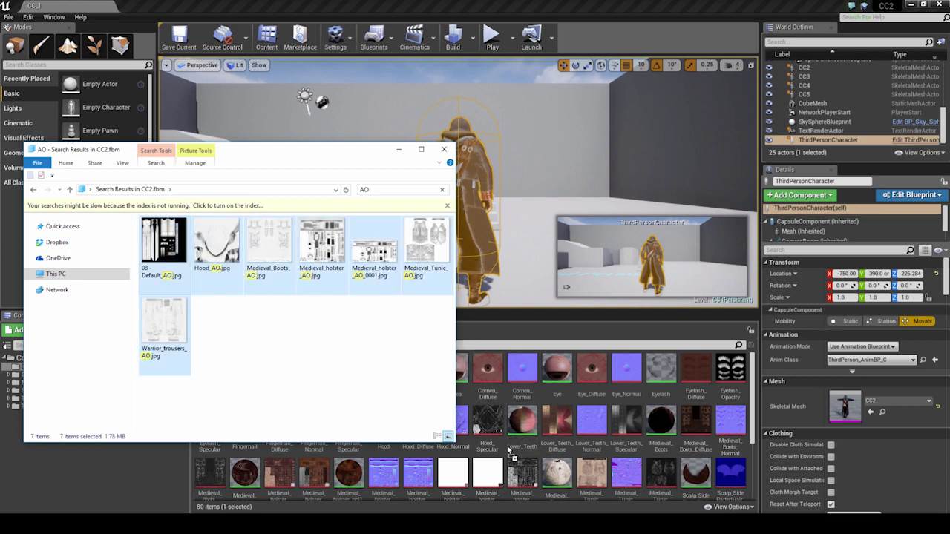
left_click_drag(508, 446, 507, 447)
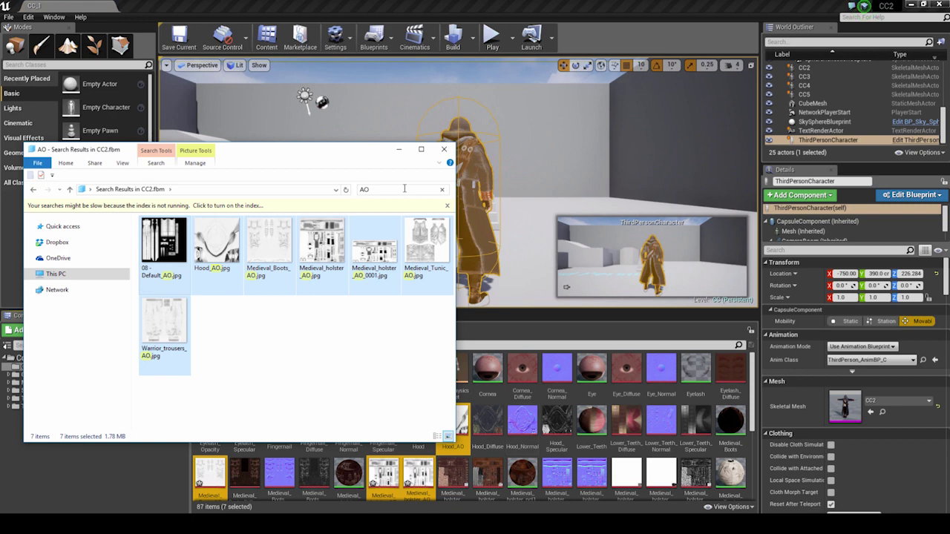
- Search the CC2.fbm folder for metallic and import all matching textures into the CC2 content folder
left_click(440, 190)
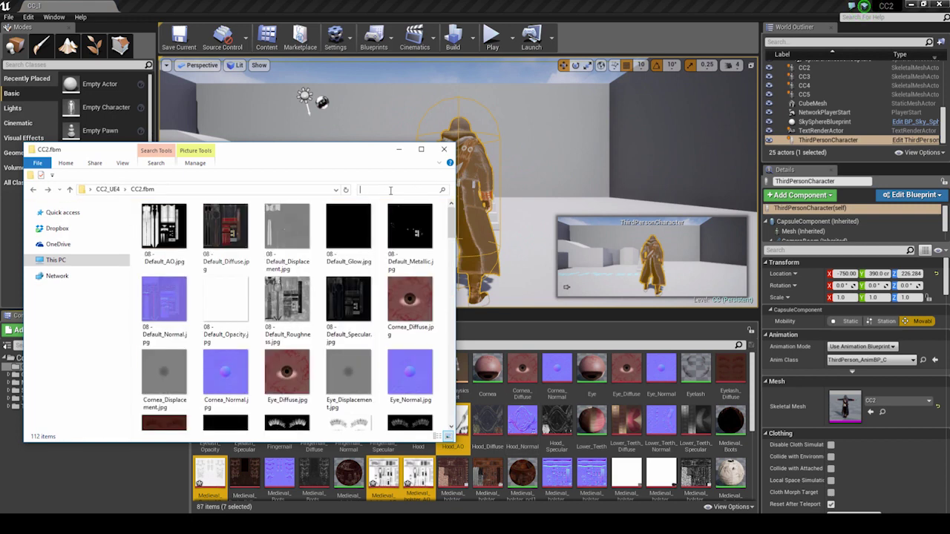
type("meta")
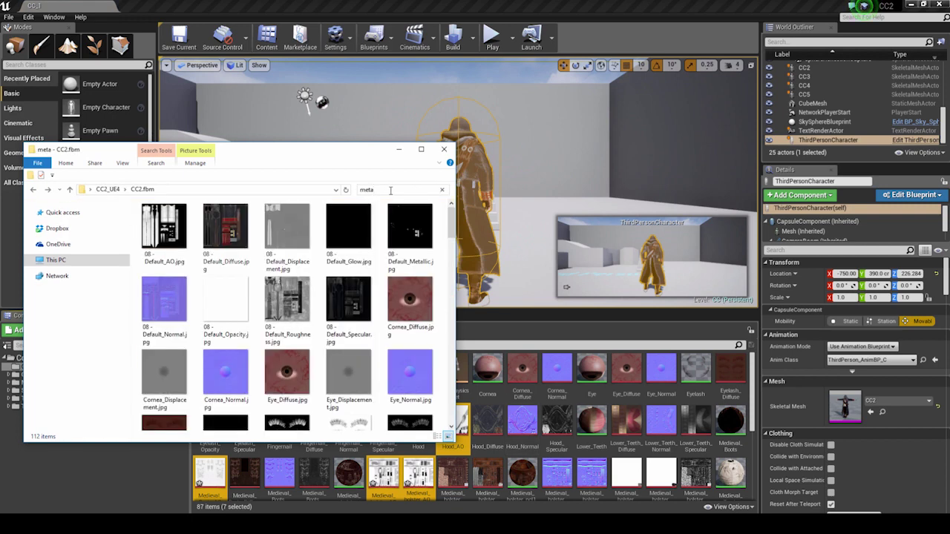
type("llic")
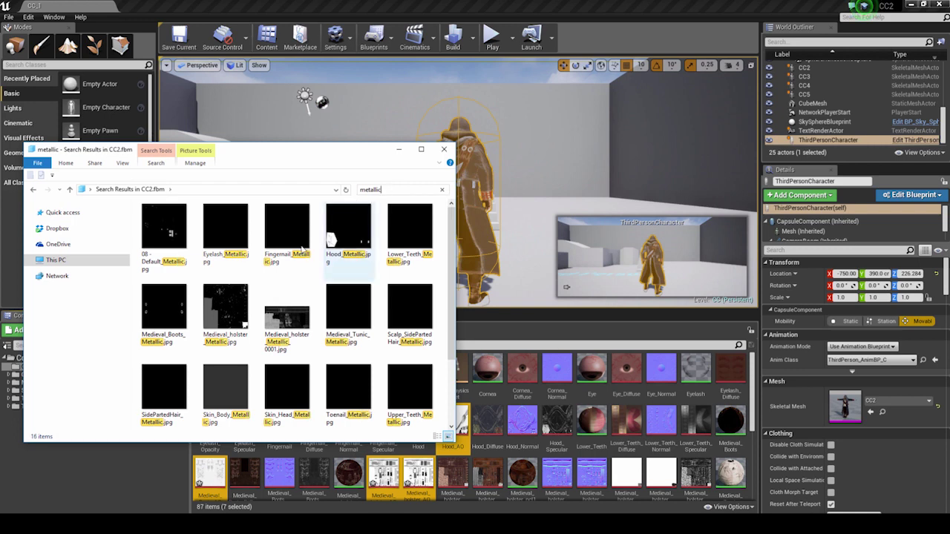
key("ctrl+a")
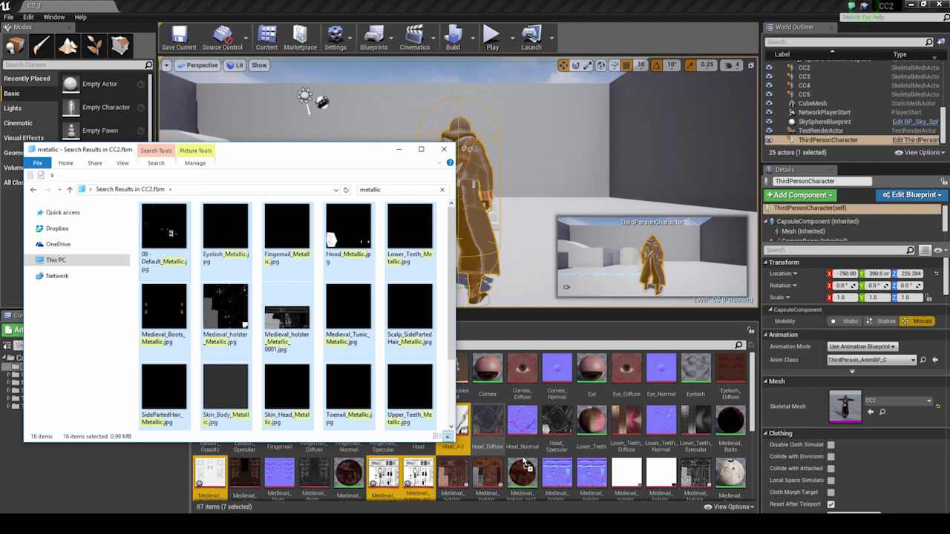
left_click_drag(524, 464, 521, 460)
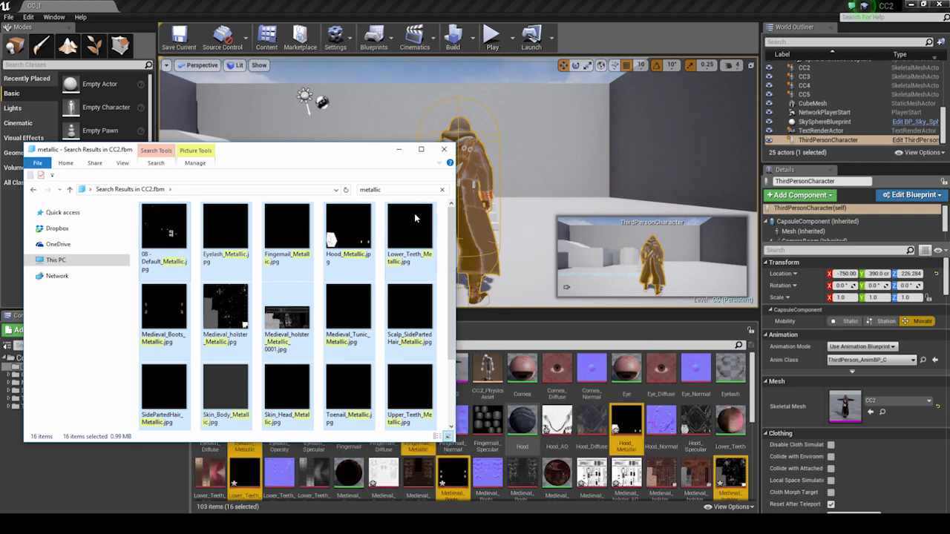
- Search the CC2.fbm folder for roughness, import all matching textures into the CC2 content folder, and return to the level editor
left_click(442, 190)
left_click(403, 190)
type("rou")
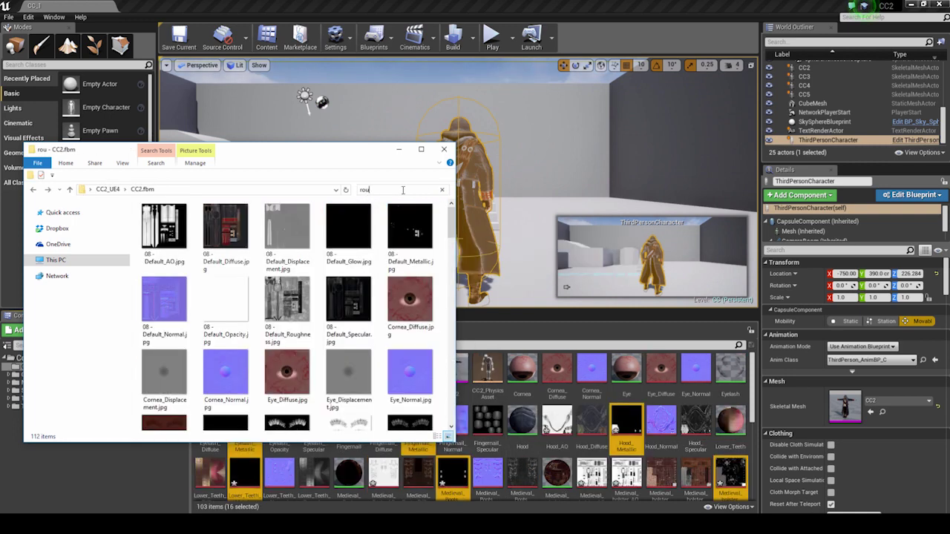
type("ghness")
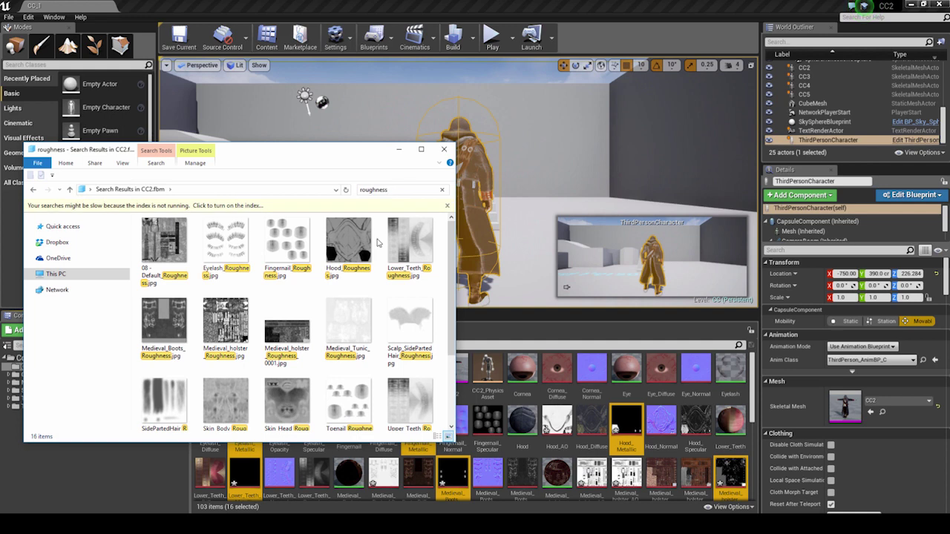
left_click(374, 290)
key("ctrl+a")
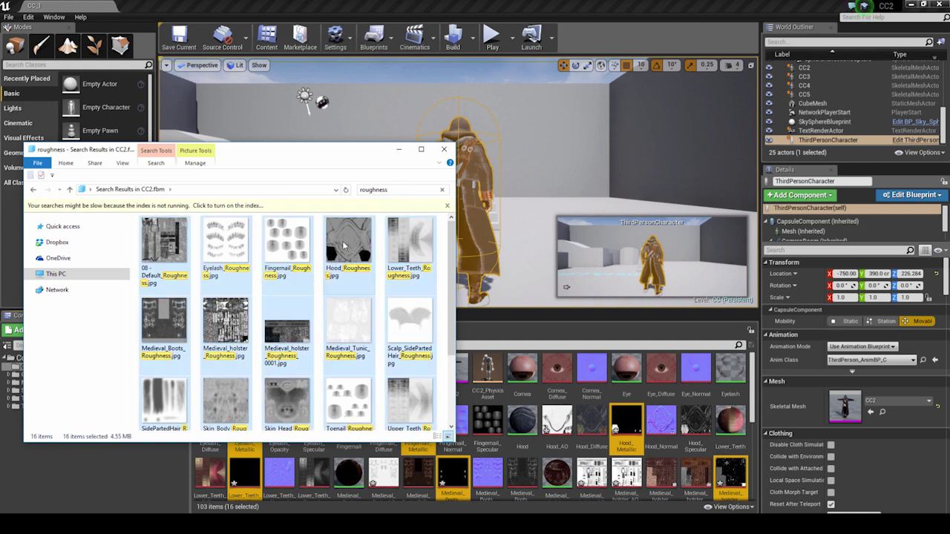
left_click_drag(479, 421, 479, 421)
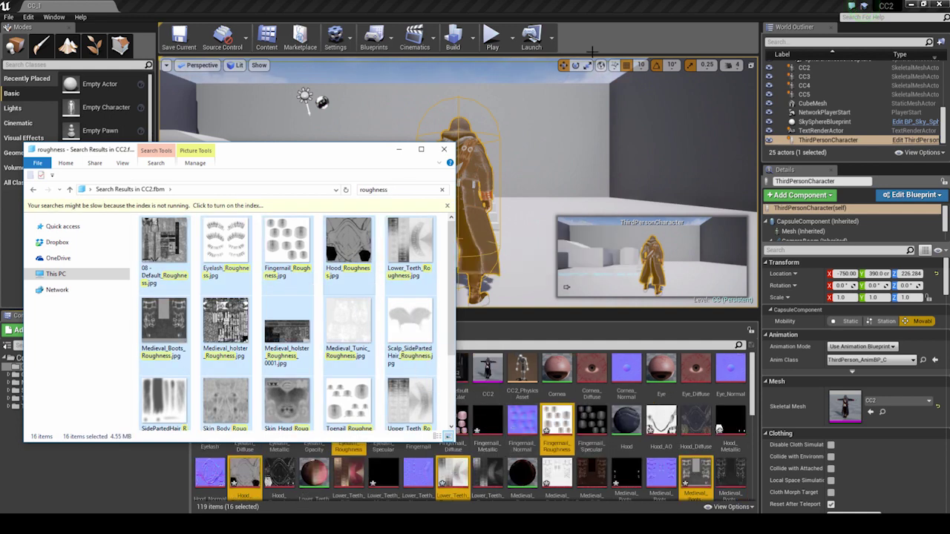
left_click(593, 19)
left_click(384, 154)
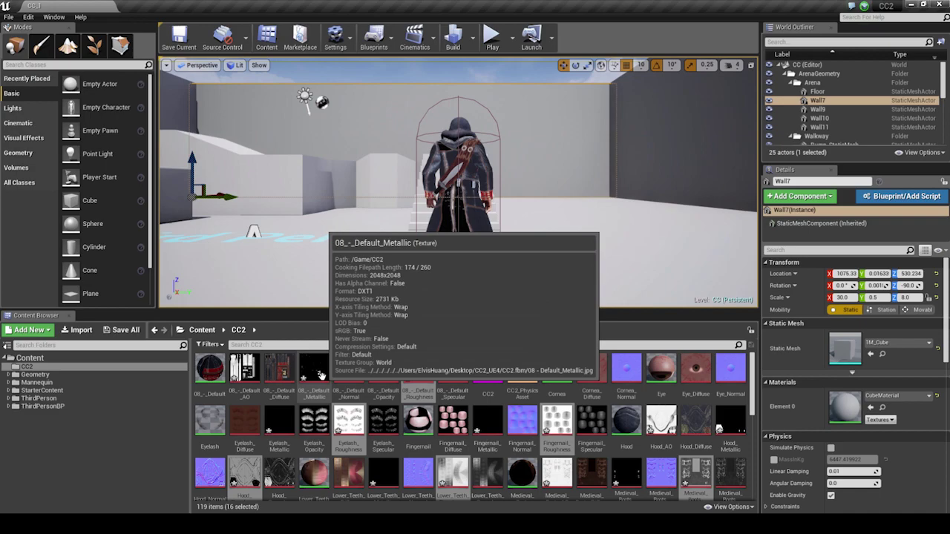
- Open the 08_-_Default_Metallic texture, disable its sRGB option, and move the texture window clear of the character
double_click(318, 371)
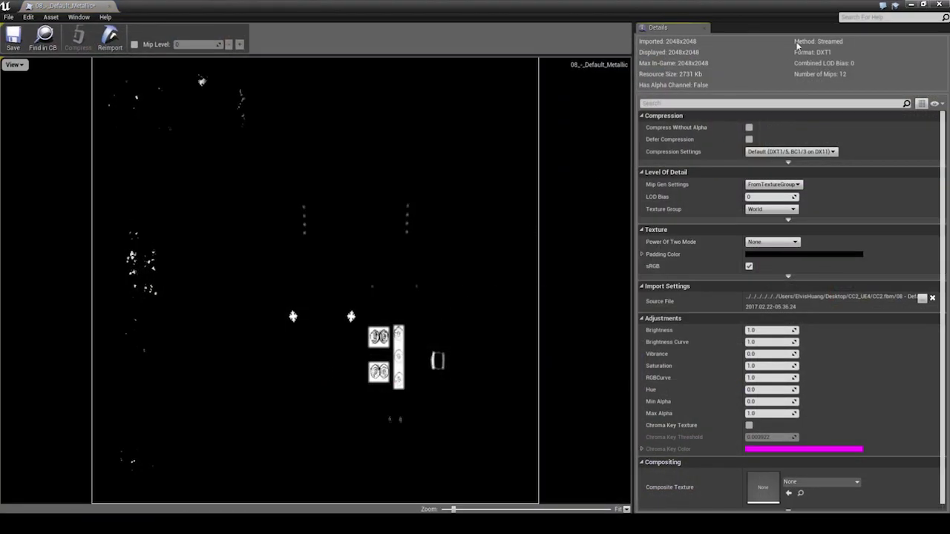
left_click(923, 4)
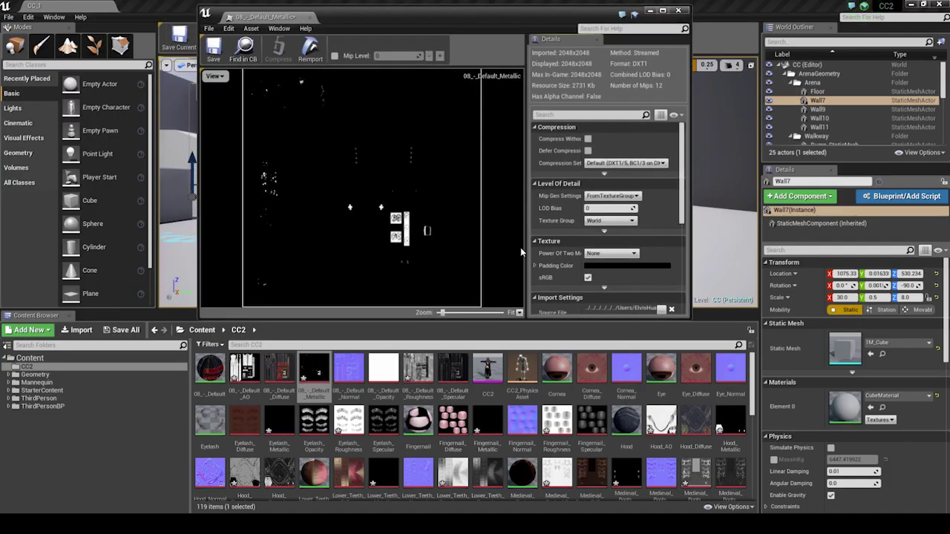
left_click(588, 277)
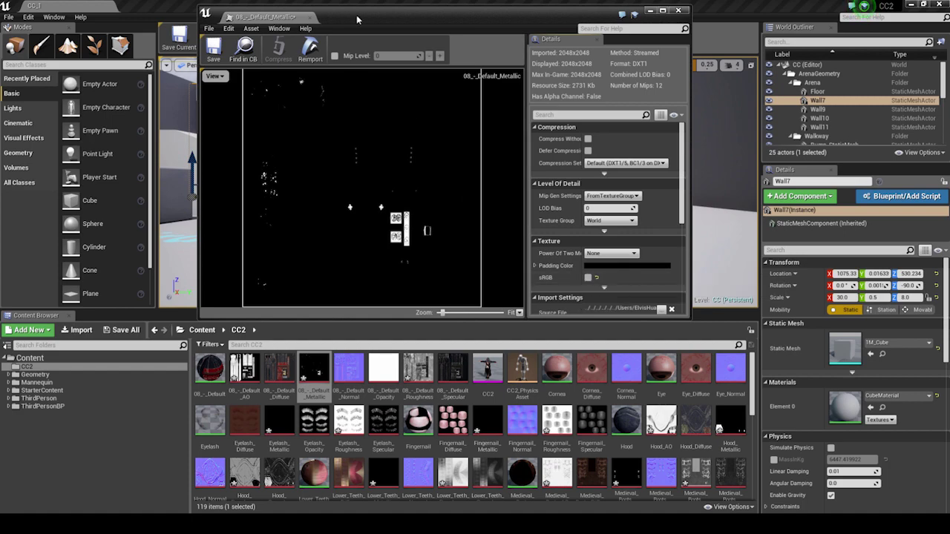
left_click_drag(353, 20, 662, 40)
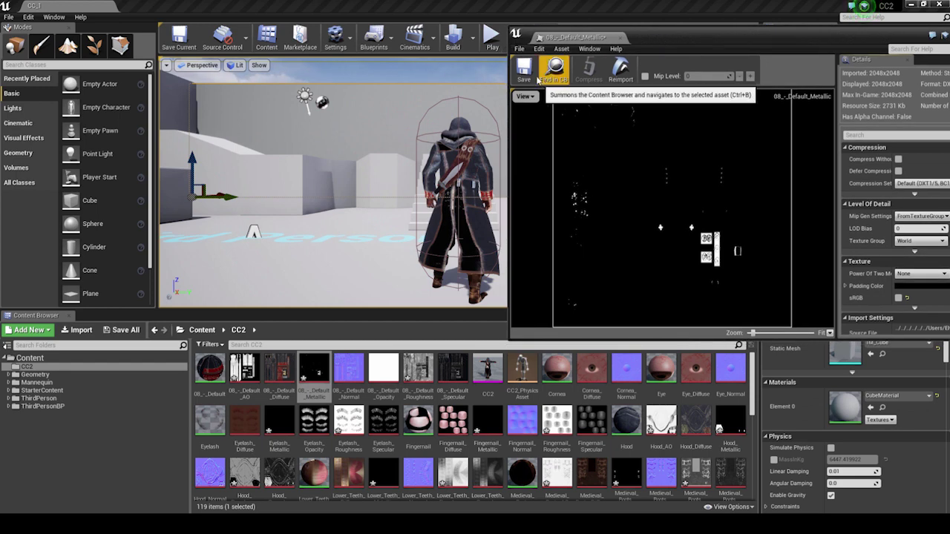
- Disable sRGB on the 08_-_Default_Roughness texture and save it
double_click(415, 379)
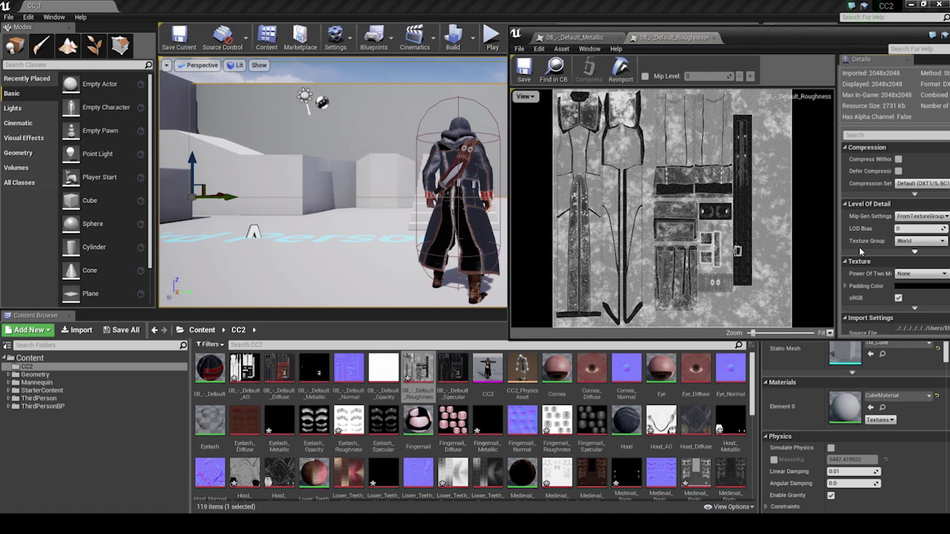
left_click(898, 297)
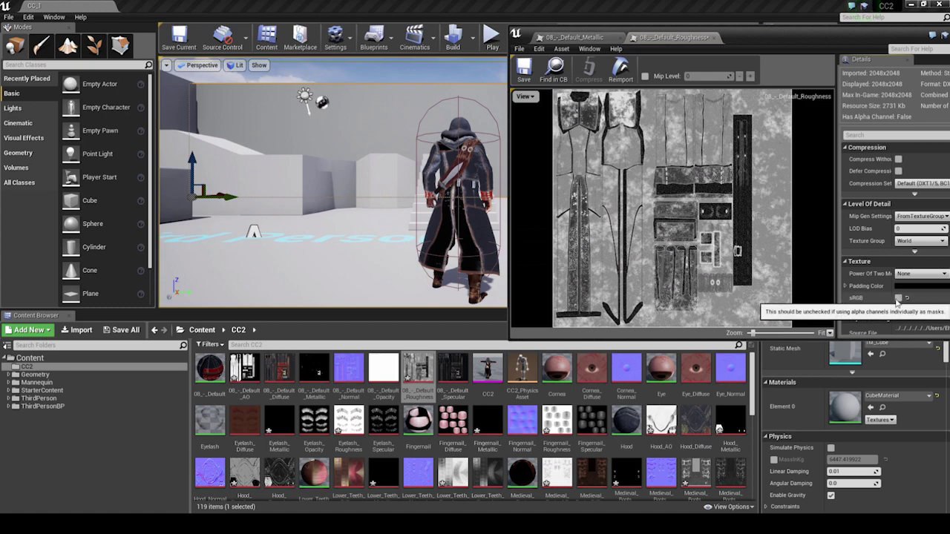
left_click(524, 68)
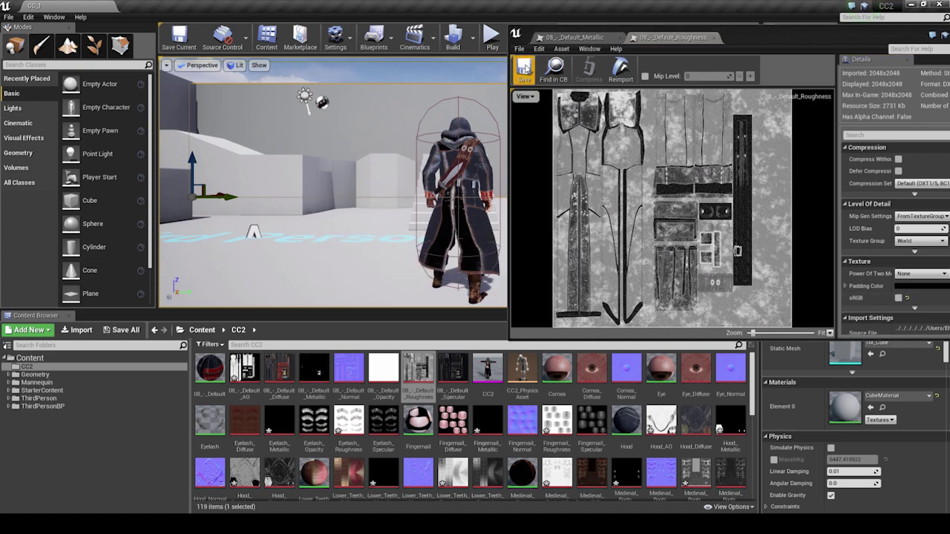
- Open the 08_-_Default material and add its AO, Metallic and Roughness textures as separately arranged Texture Sample nodes beside the result node
double_click(211, 368)
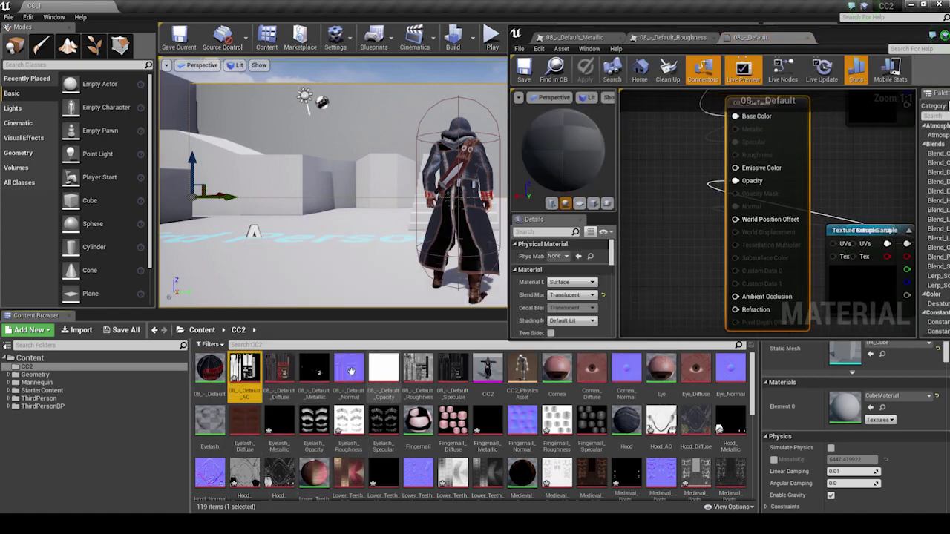
left_click(315, 369, "ctrl")
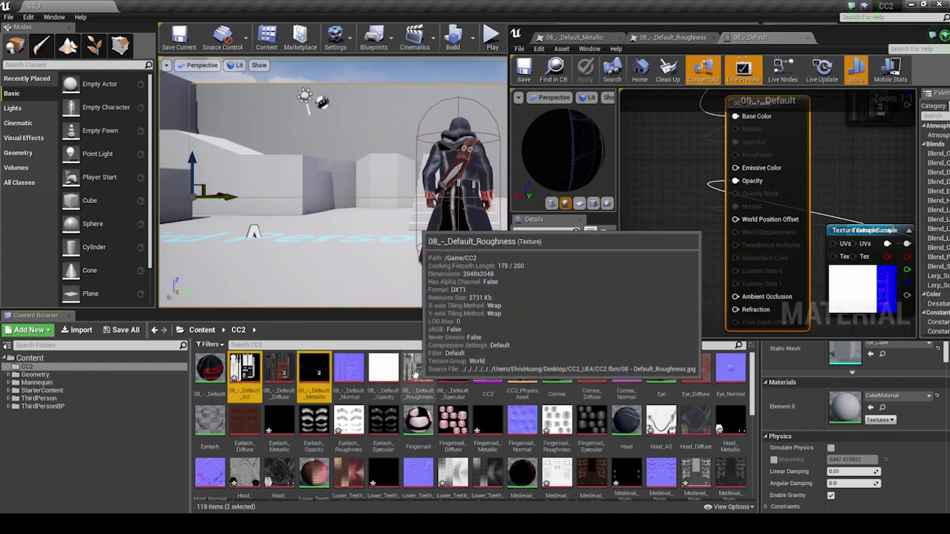
left_click(418, 369, "ctrl")
left_click_drag(319, 371, 641, 106)
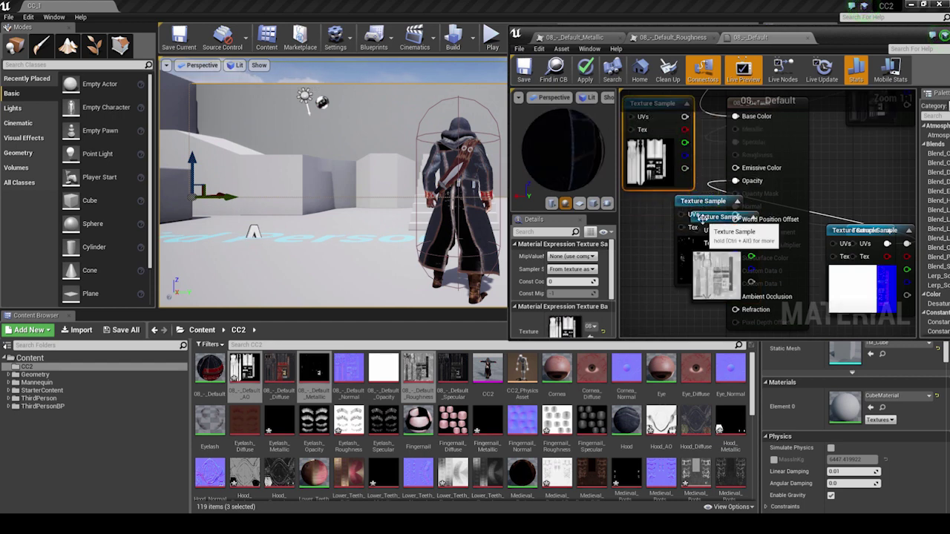
left_click_drag(749, 219, 689, 252)
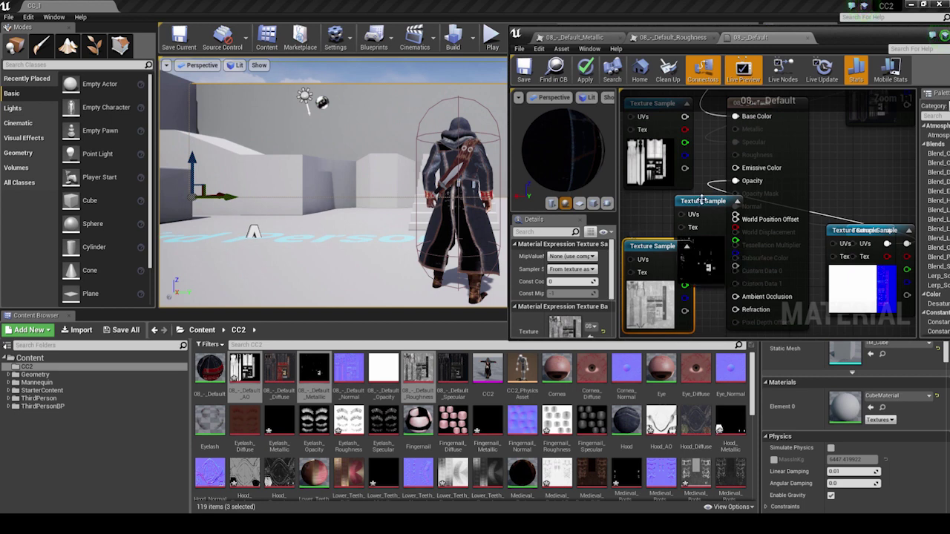
left_click_drag(701, 203, 644, 210)
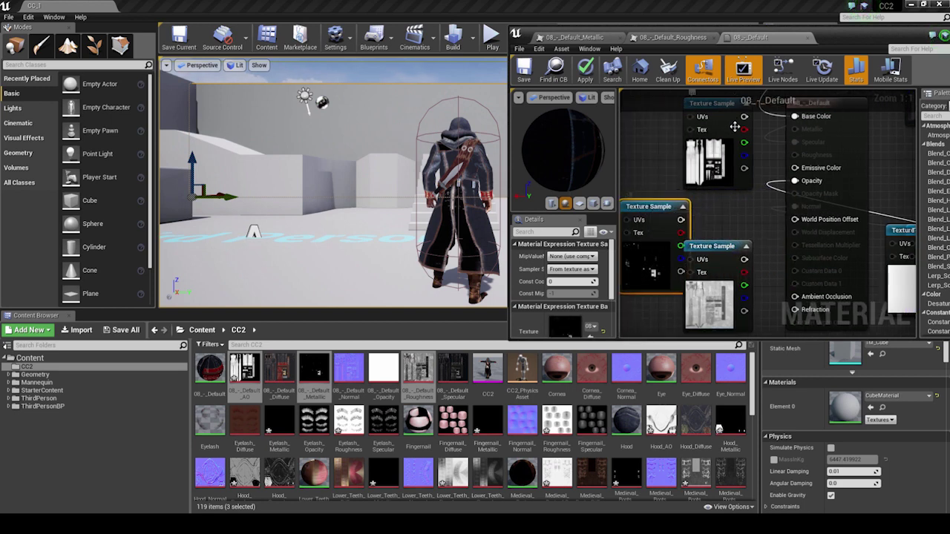
- Set the blend mode of the 08_-_Default material to Masked
left_click(835, 142)
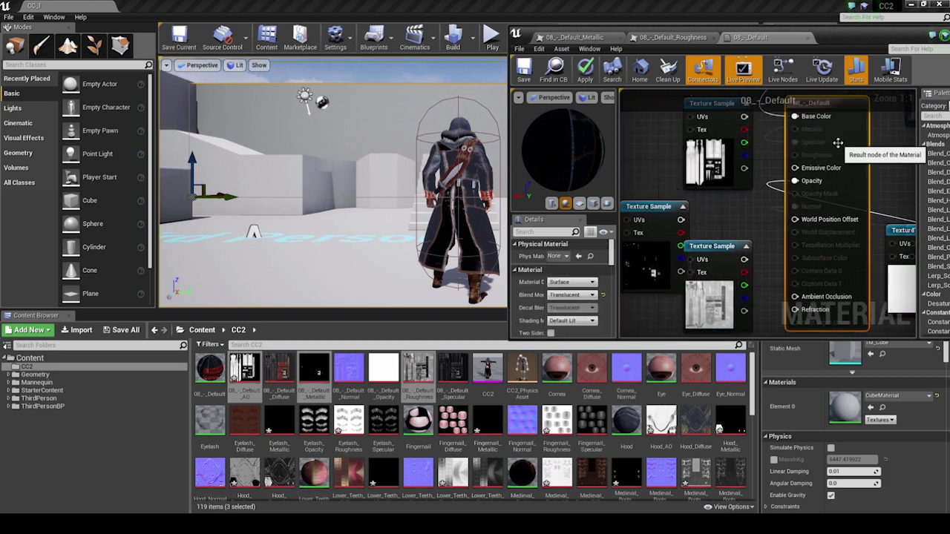
left_click(584, 295)
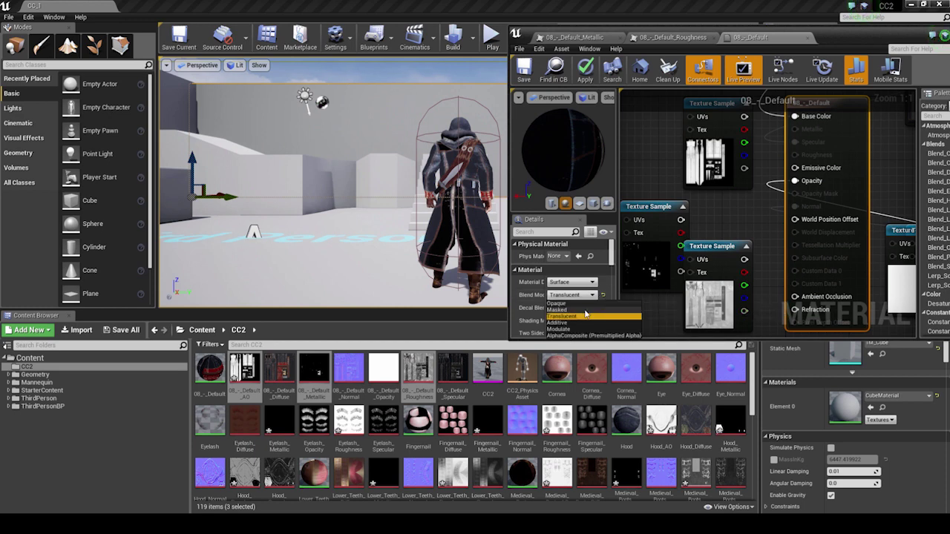
left_click(586, 309)
- Connect the 08_-_Default AO, Metallic, Roughness and Opacity texture samples to Ambient Occlusion, Metallic, Roughness and Opacity Mask
left_click_drag(744, 116, 798, 299)
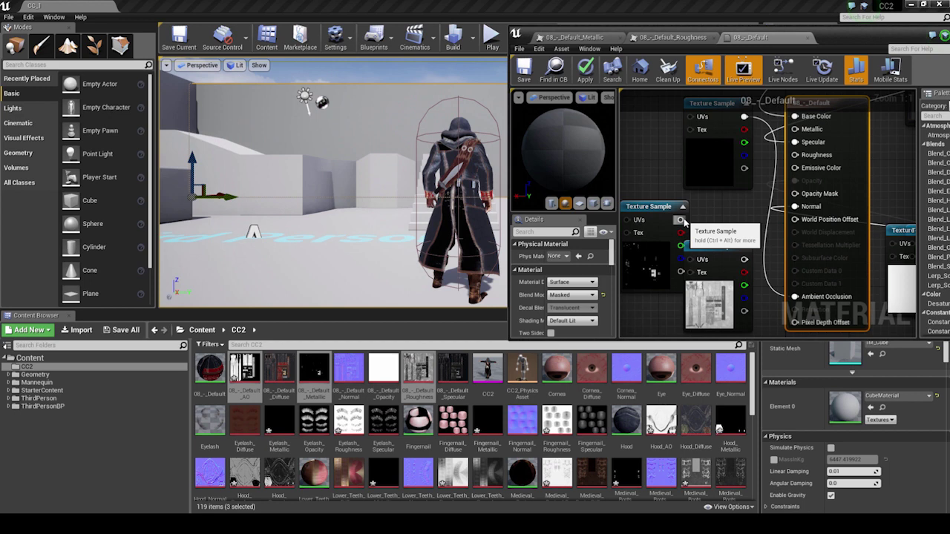
left_click_drag(683, 221, 796, 154)
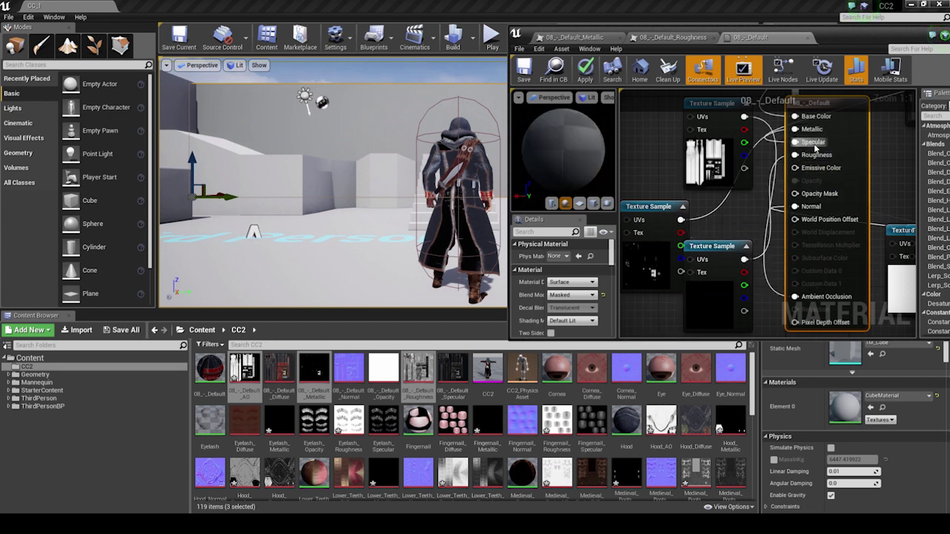
right_click_drag(894, 193, 855, 223)
left_click_drag(853, 234, 841, 198)
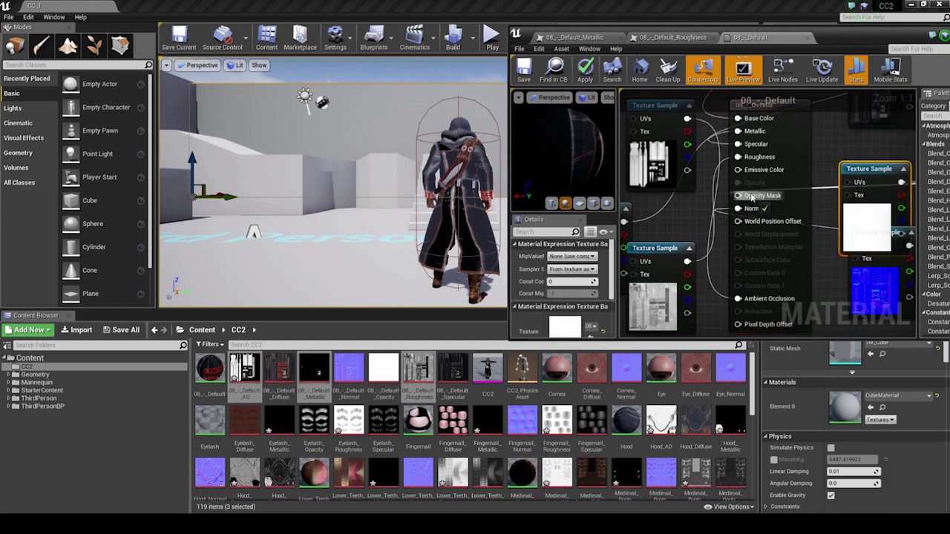
left_click_drag(751, 197, 752, 197)
- Break the Specular link of the 08_-_Default material and save the material
right_click(751, 147)
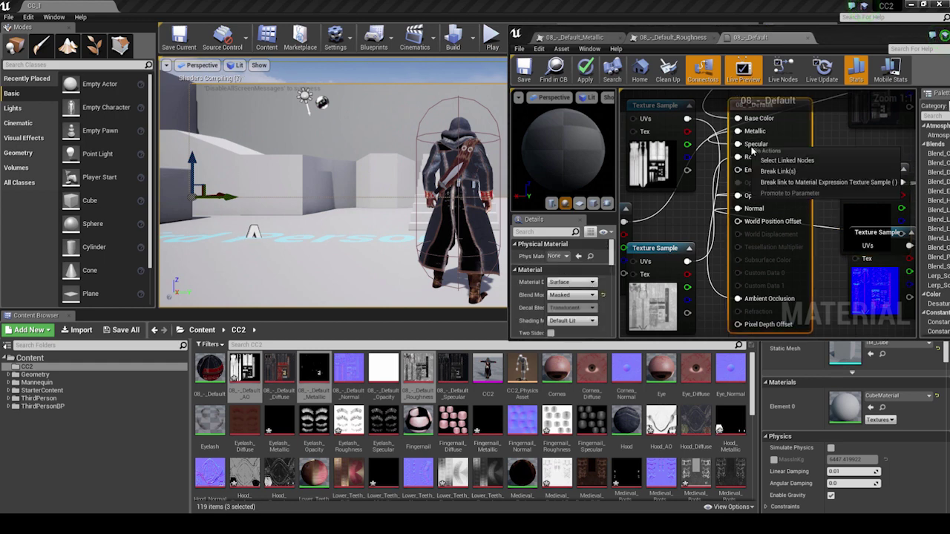
left_click(779, 172)
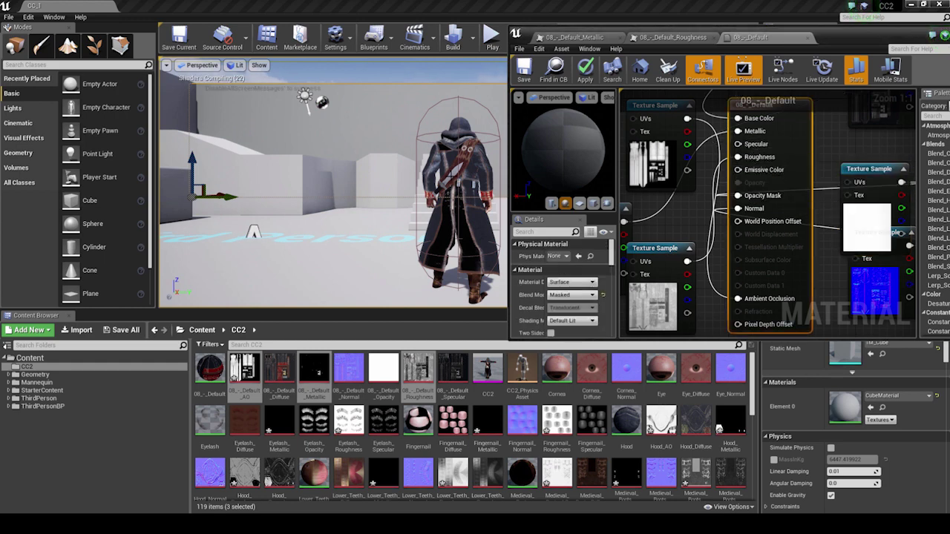
left_click(526, 77)
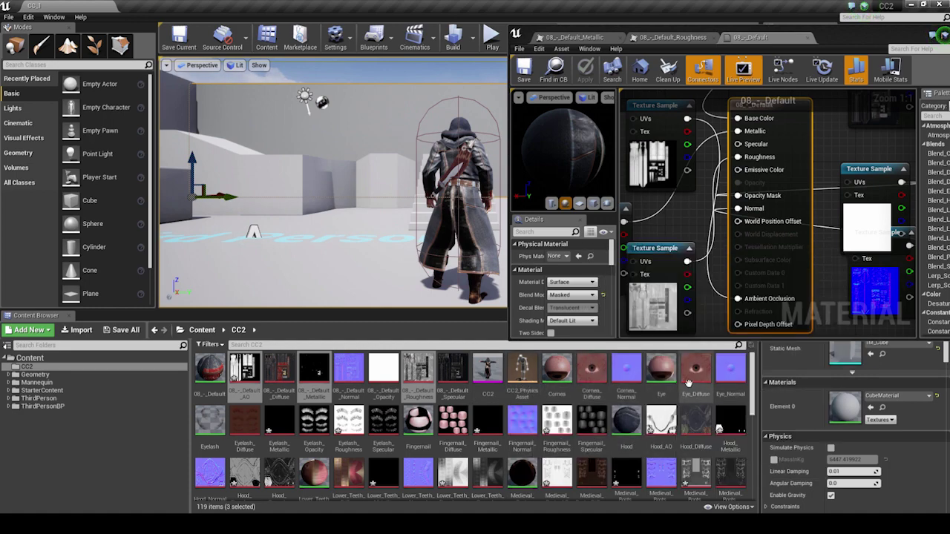
- Disable sRGB on the Eyelash_Metallic and Eyelash_Roughness textures and save both
double_click(278, 422)
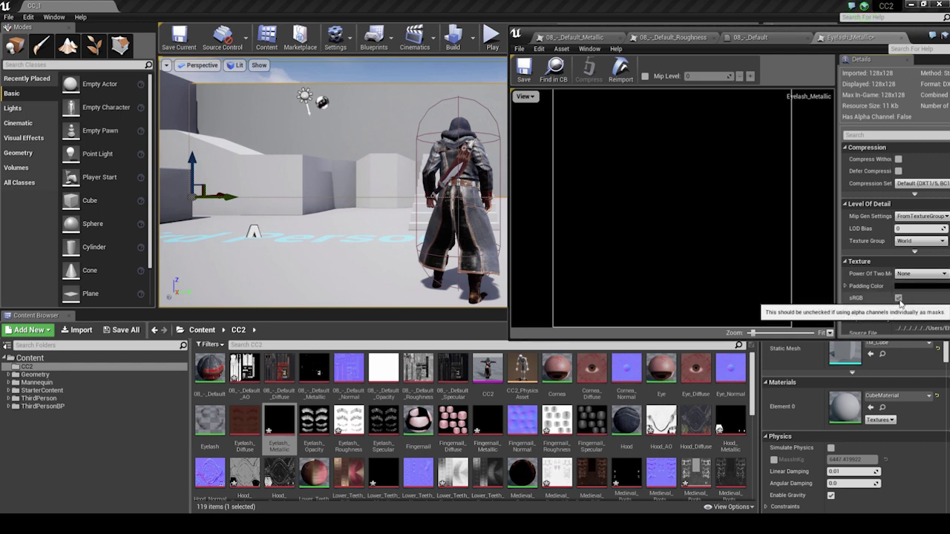
left_click(523, 71)
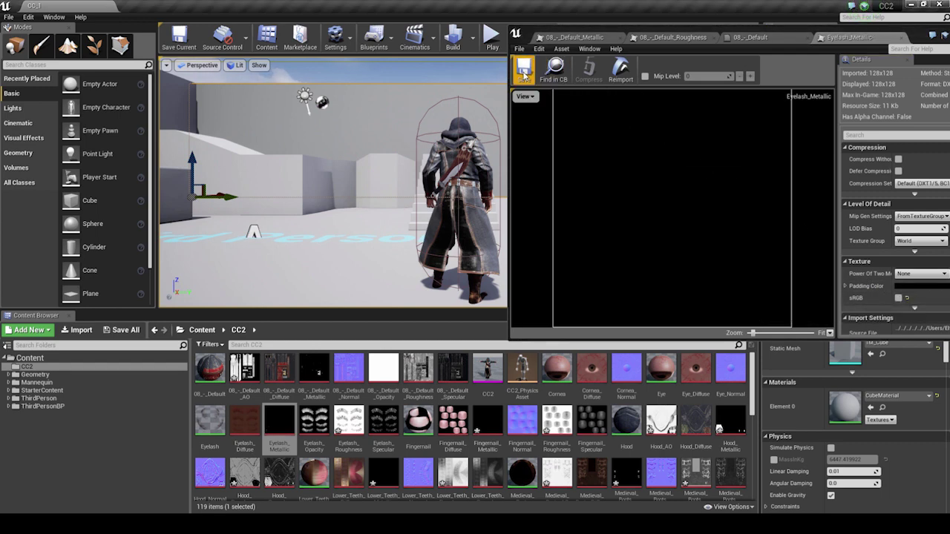
double_click(351, 419)
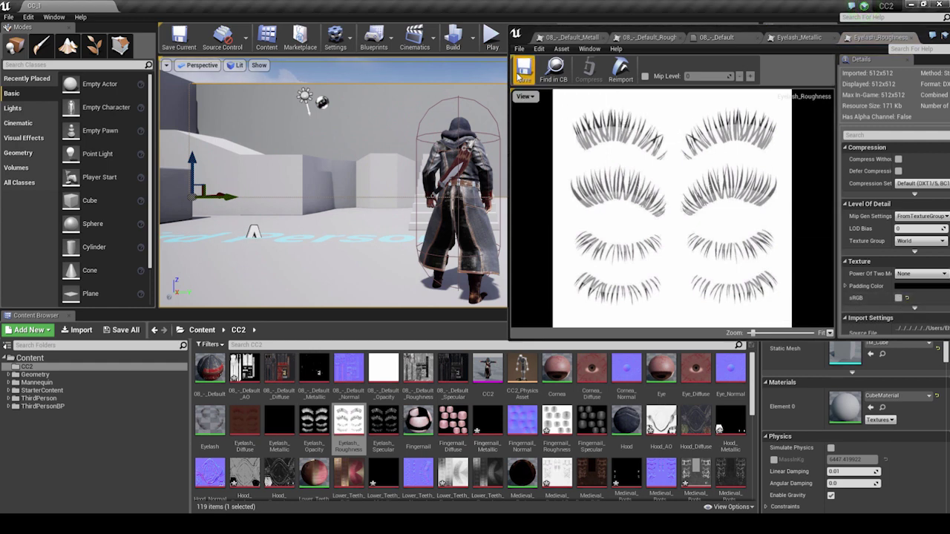
- Open the Eyelash material and set its blend mode to Masked
double_click(209, 420)
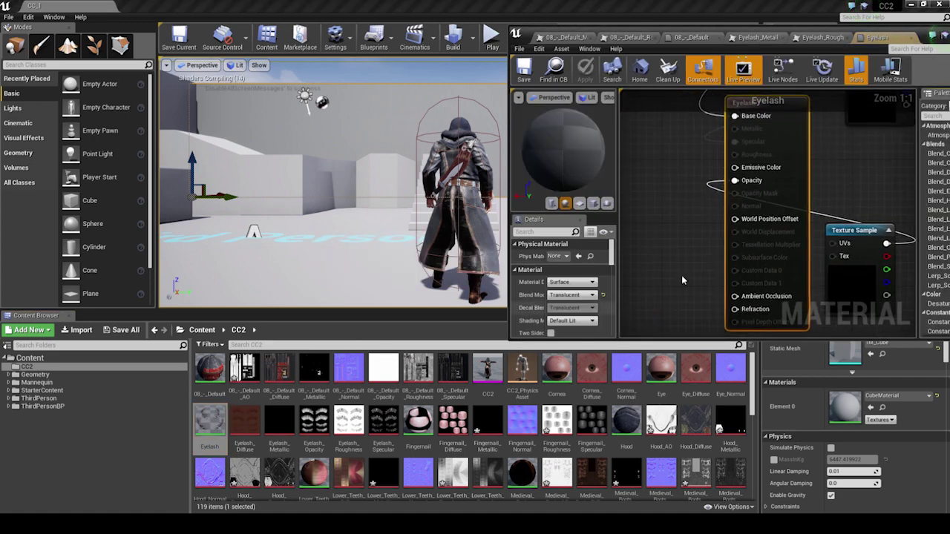
left_click(592, 295)
left_click(573, 317)
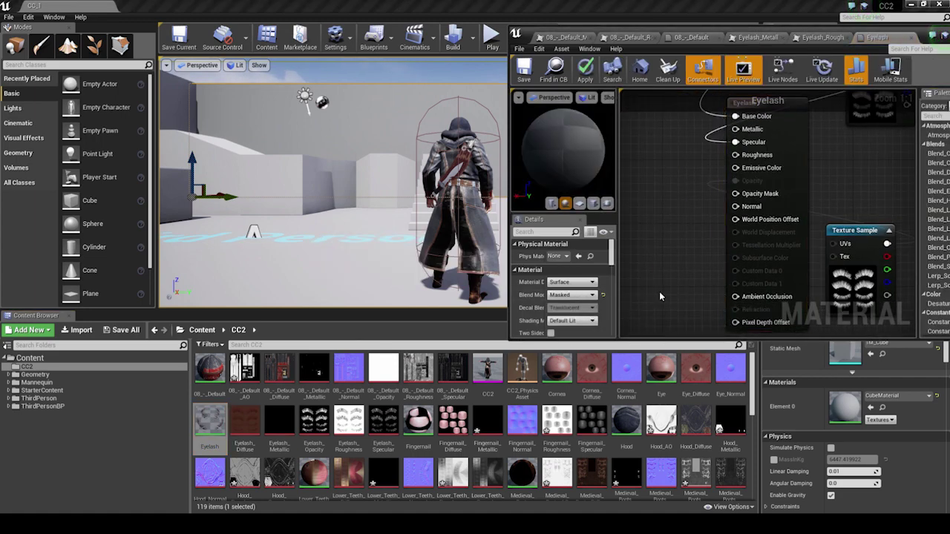
- Add the Eyelash_Metallic and Eyelash_Roughness textures to the Eyelash material graph and arrange the two nodes one above the other
left_click(279, 421)
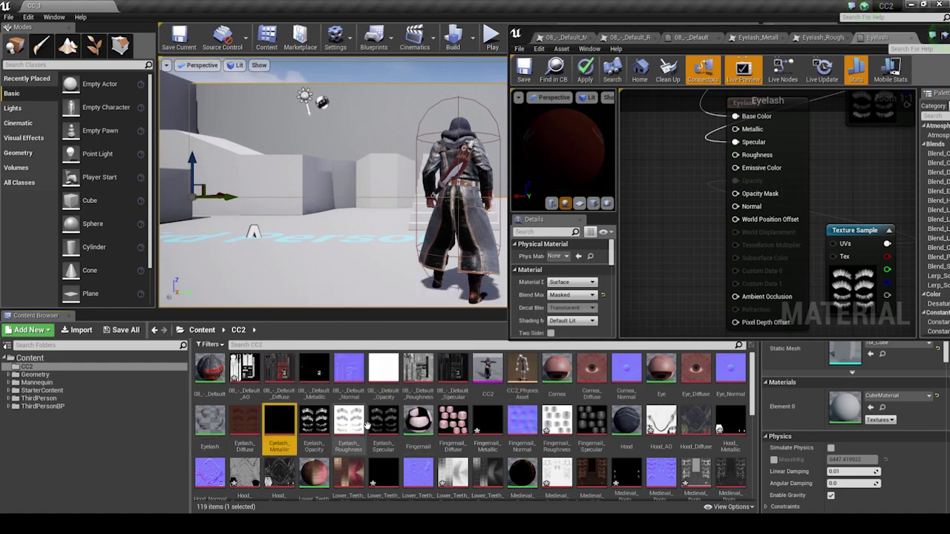
left_click(346, 427, "ctrl")
left_click_drag(347, 426, 456, 337)
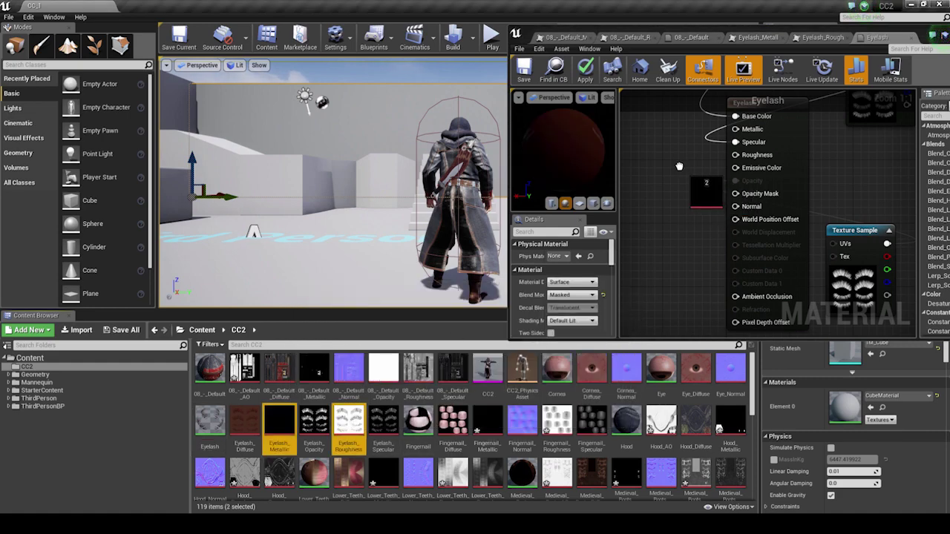
left_click_drag(641, 152, 641, 152)
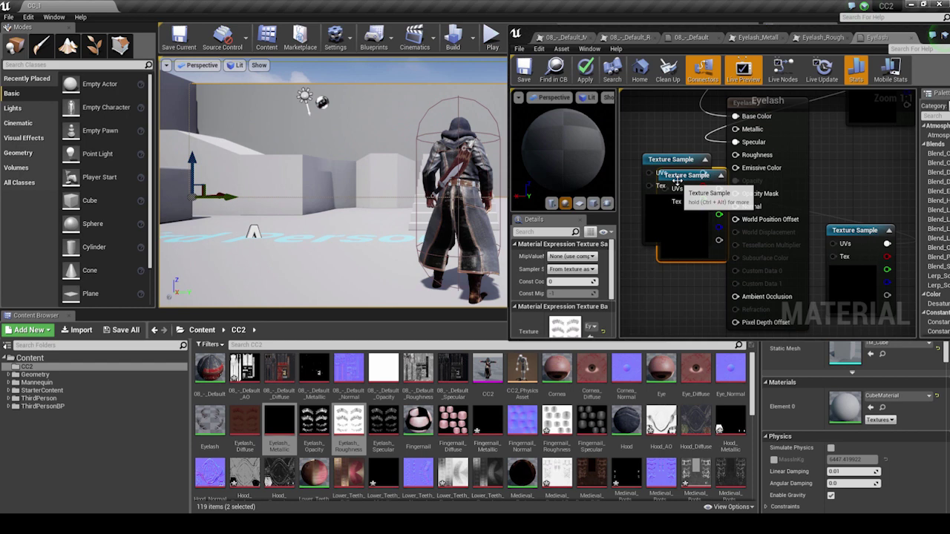
left_click_drag(677, 180, 670, 265)
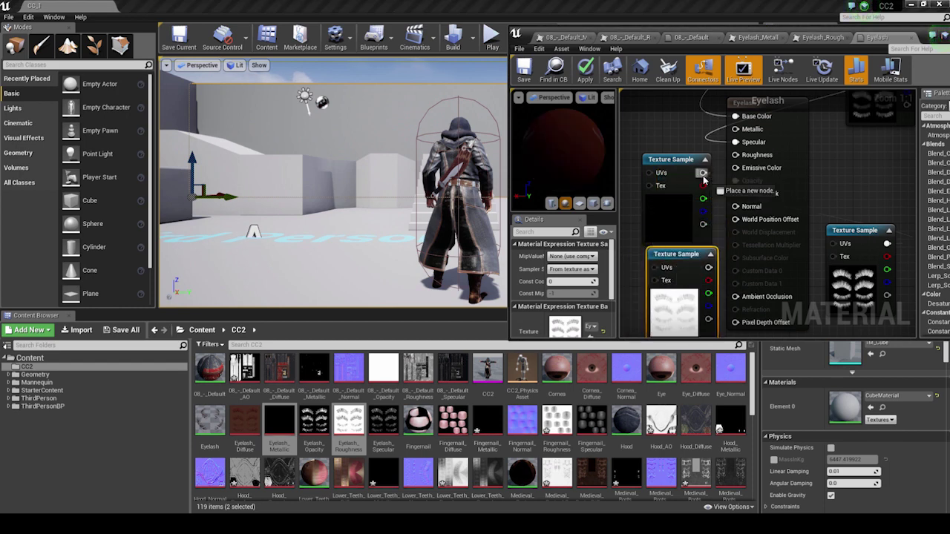
- Connect the eyelash metallic, roughness and opacity texture samples to the Metallic, Roughness and Opacity Mask inputs
left_click_drag(736, 130, 735, 129)
left_click_drag(708, 268, 737, 156)
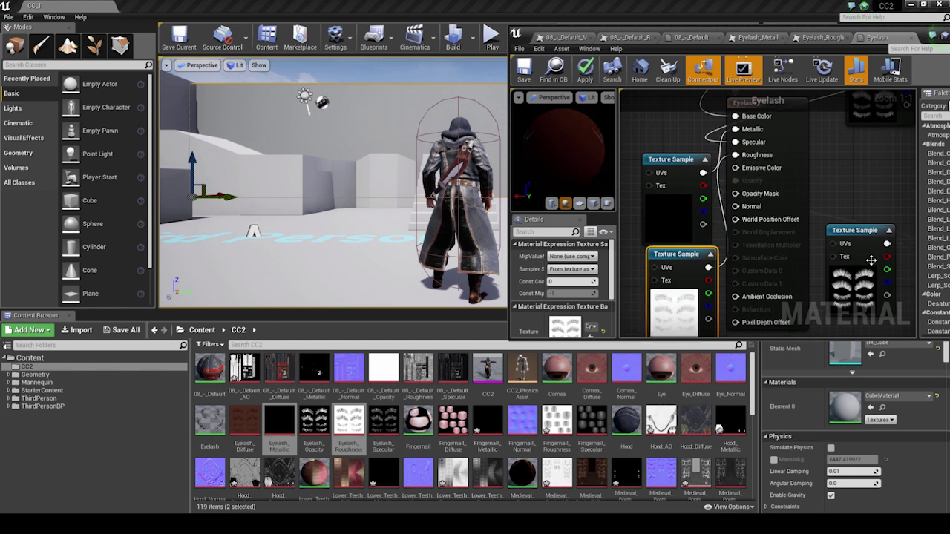
left_click_drag(887, 245, 877, 234)
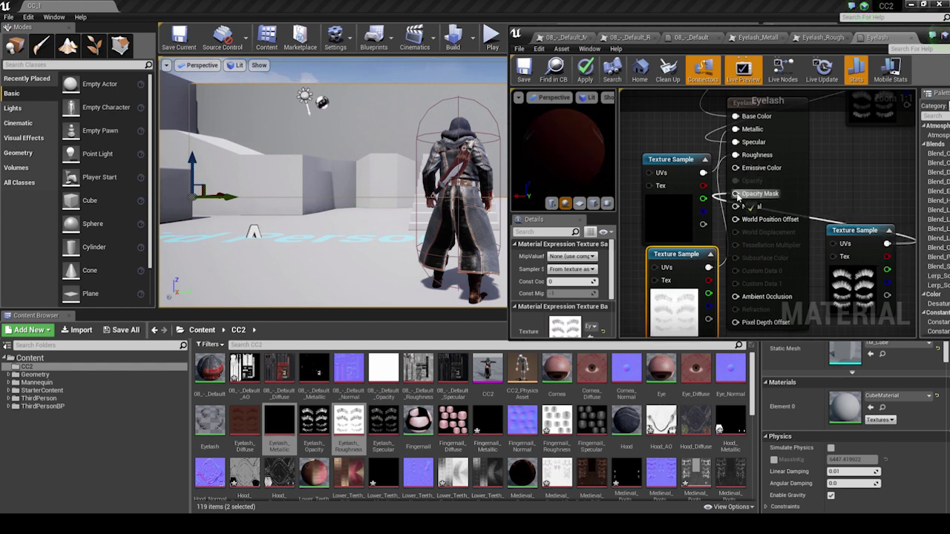
left_click_drag(745, 195, 744, 194)
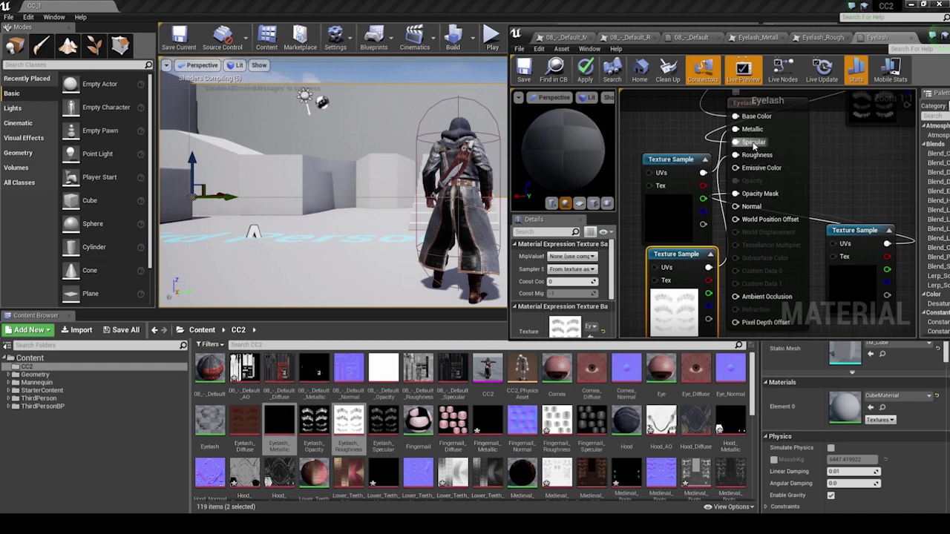
- Break the Specular link of the Eyelash material and save the material
right_click(754, 143)
left_click(779, 166)
left_click(523, 70)
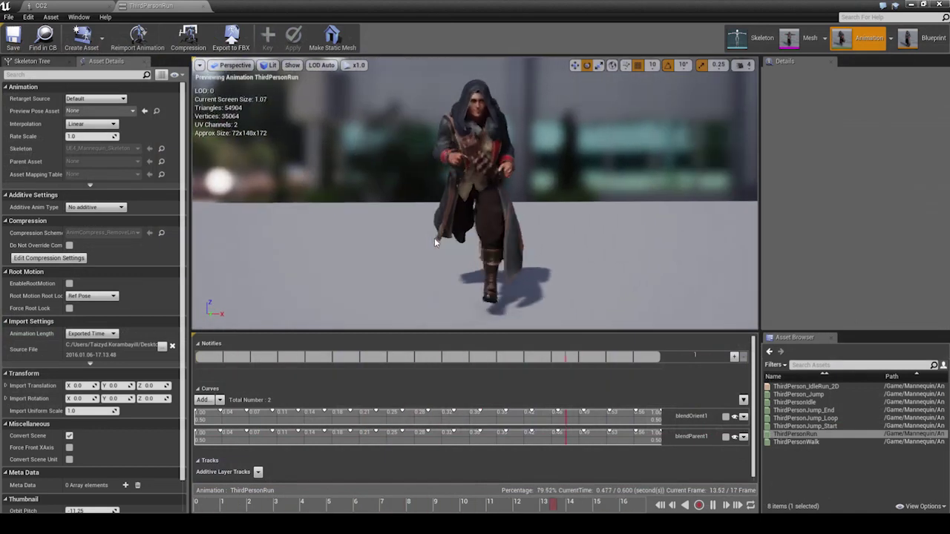
- Preview the ThirdPersonWalk animation on the character and examine it from several sides
double_click(920, 442)
left_click_drag(386, 203, 449, 219)
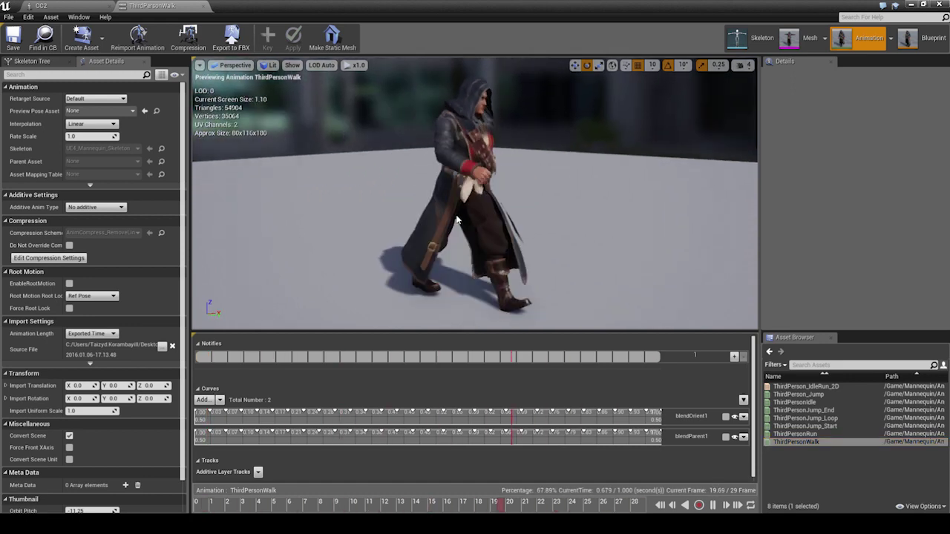
left_click_drag(456, 219, 947, 215)
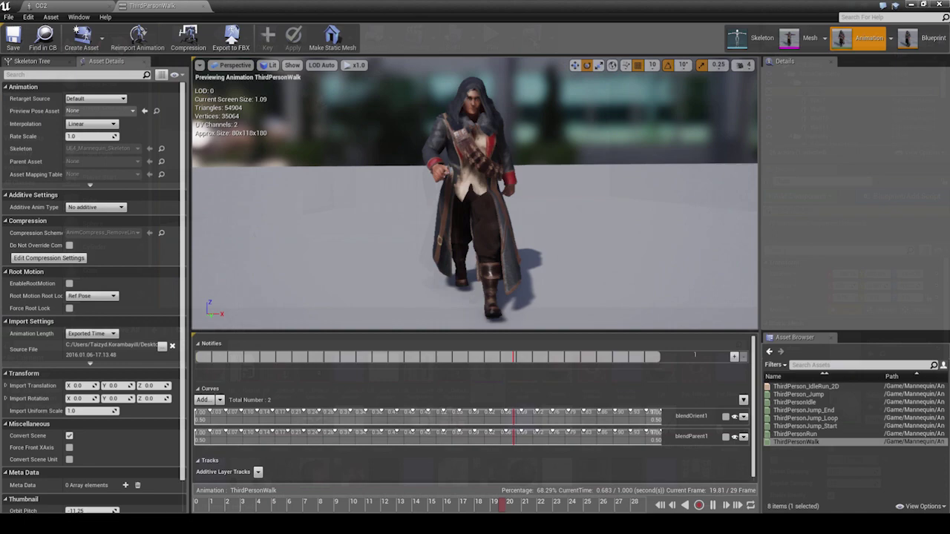
- Play the level and test the character by running it forward across the arena and making it jump
left_click(491, 38)
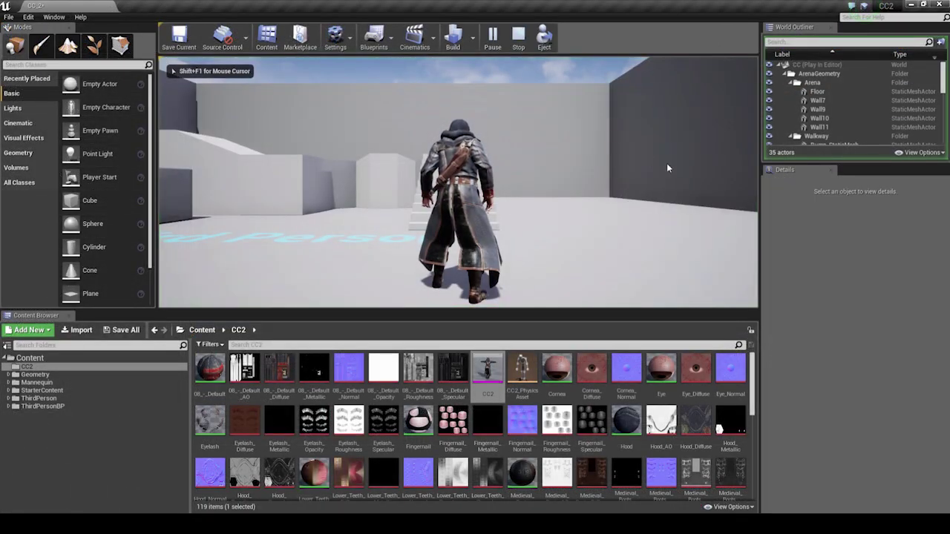
key("w")
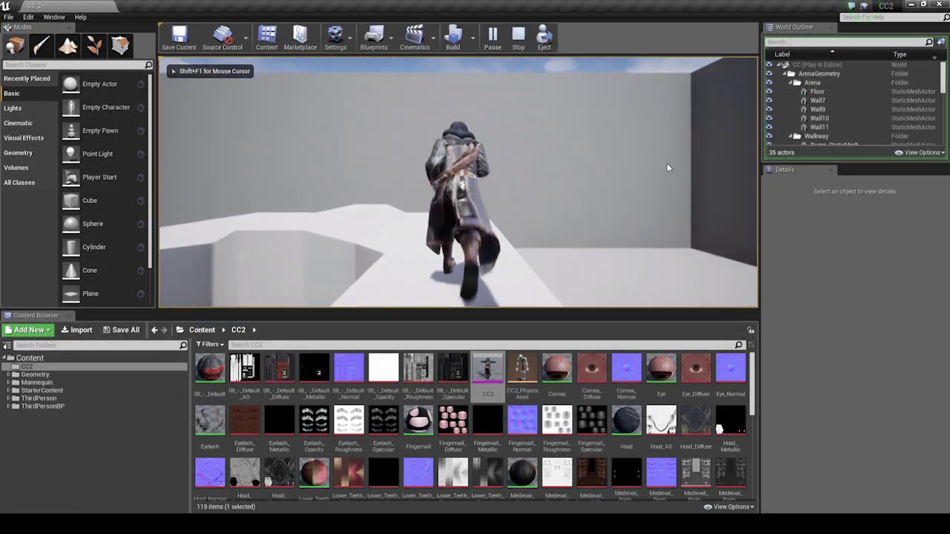
key("w")
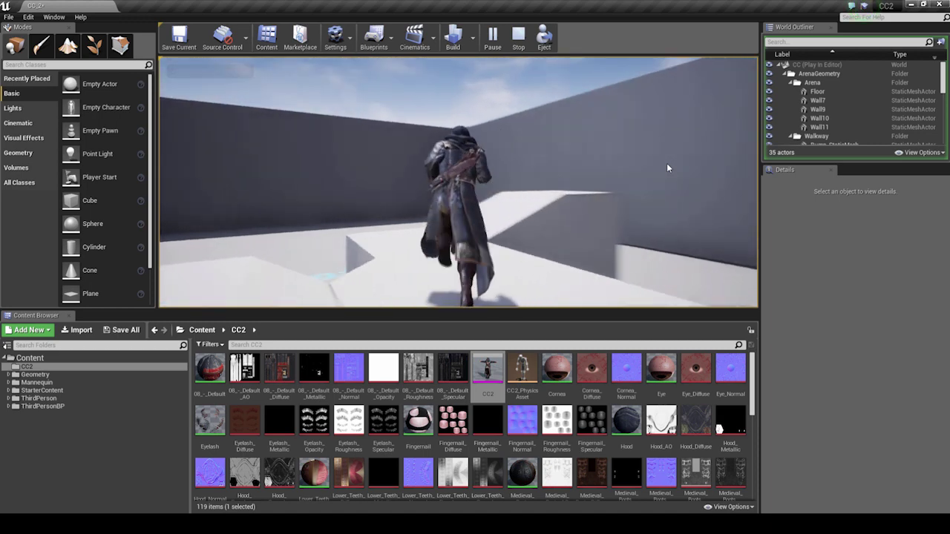
key("w")
key("space")
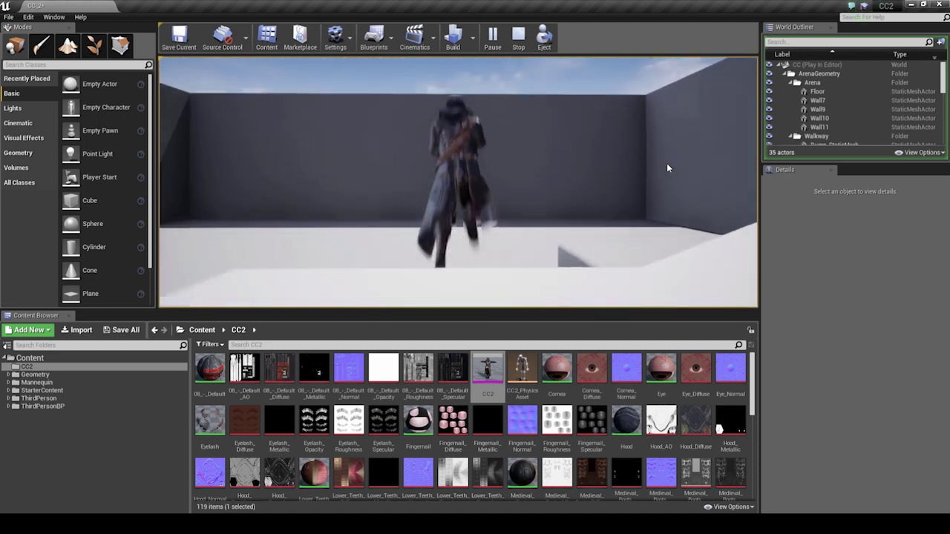
- Run the character around the arena in different directions, turn it to face the camera for inspection, and end the play session
key("w")
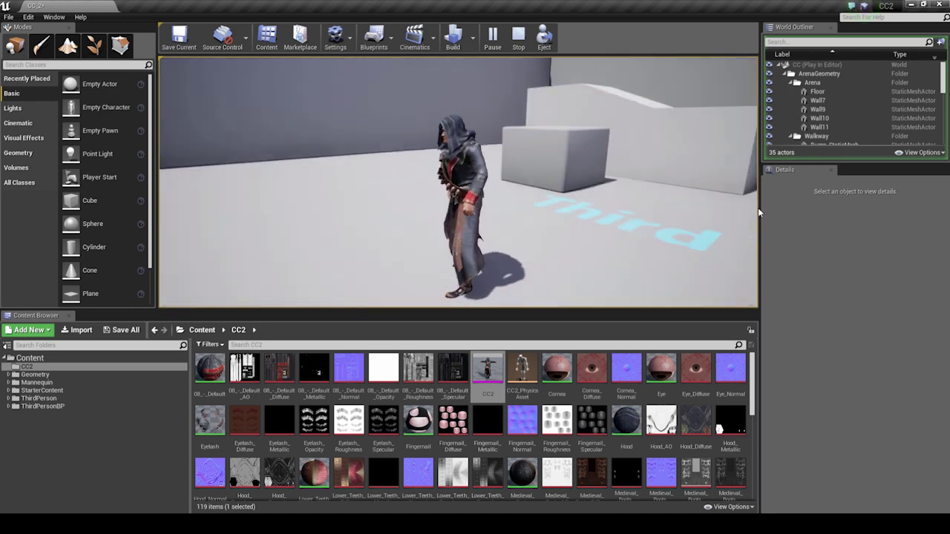
key("w")
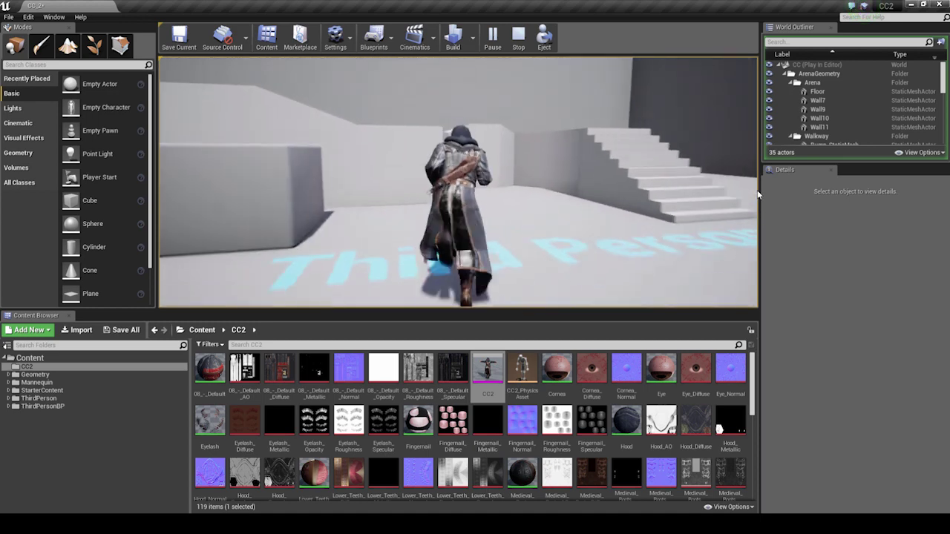
key("s")
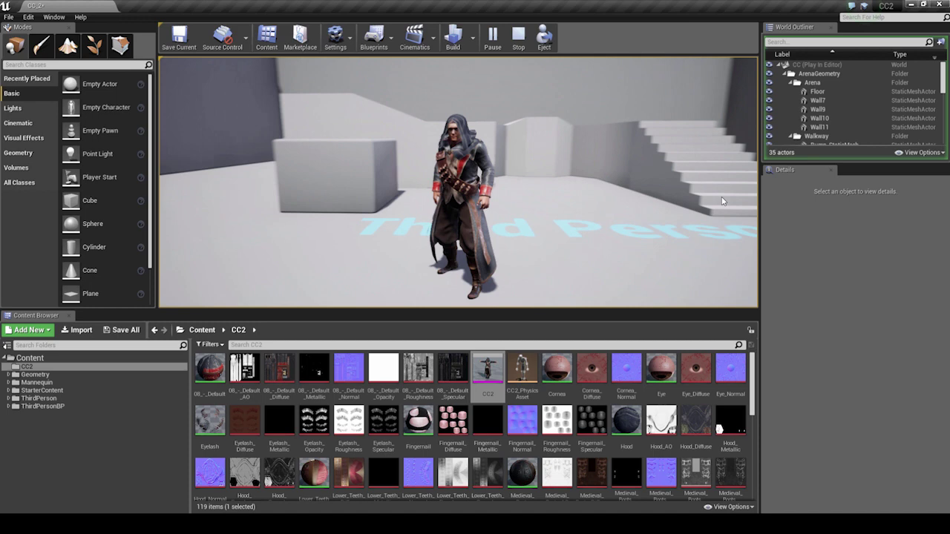
key("w")
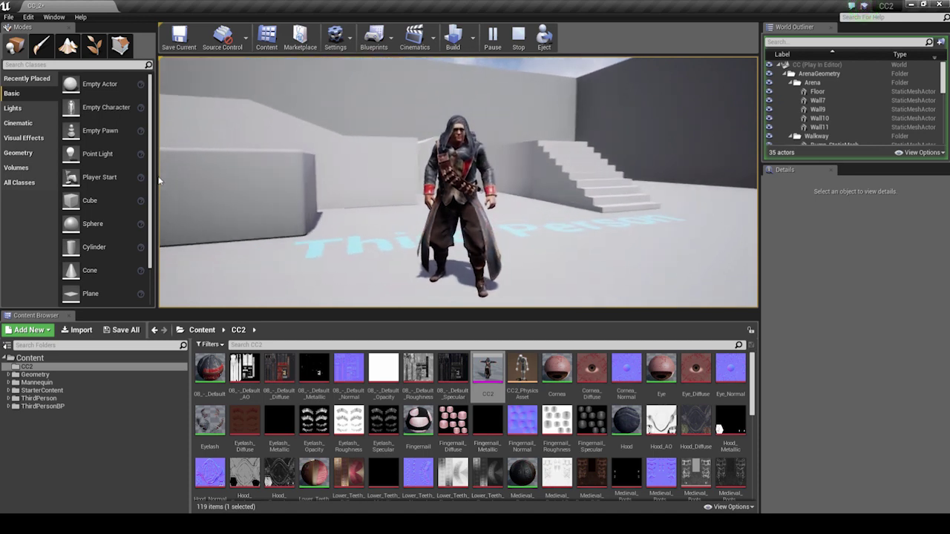
left_click_drag(158, 180, 161, 178)
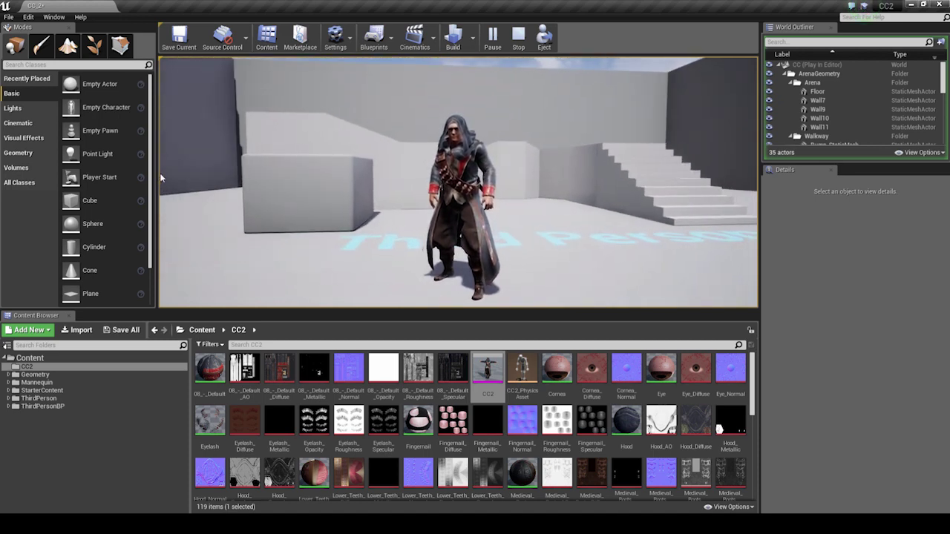
key("Escape")
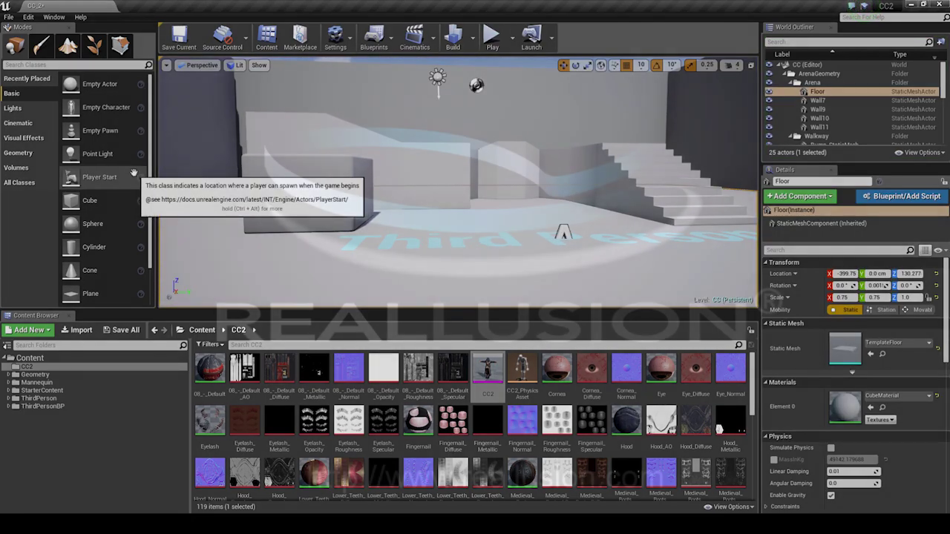